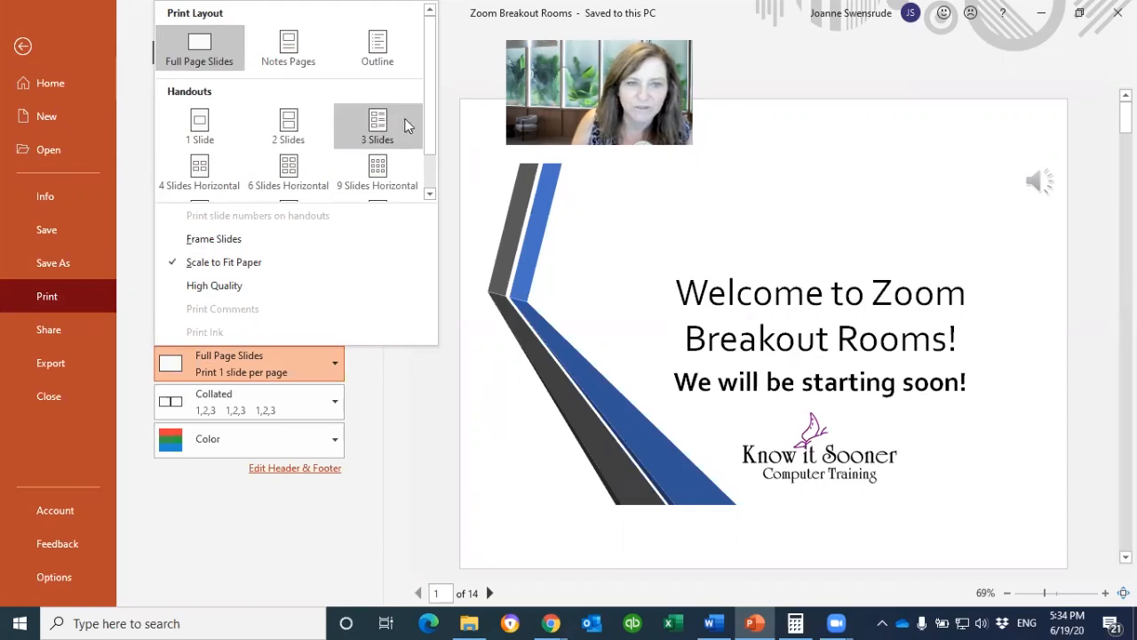
Set the print layout to handouts with 3 Slides per page and limit printing to slides 2-4
left_click_drag(432, 127, 427, 185)
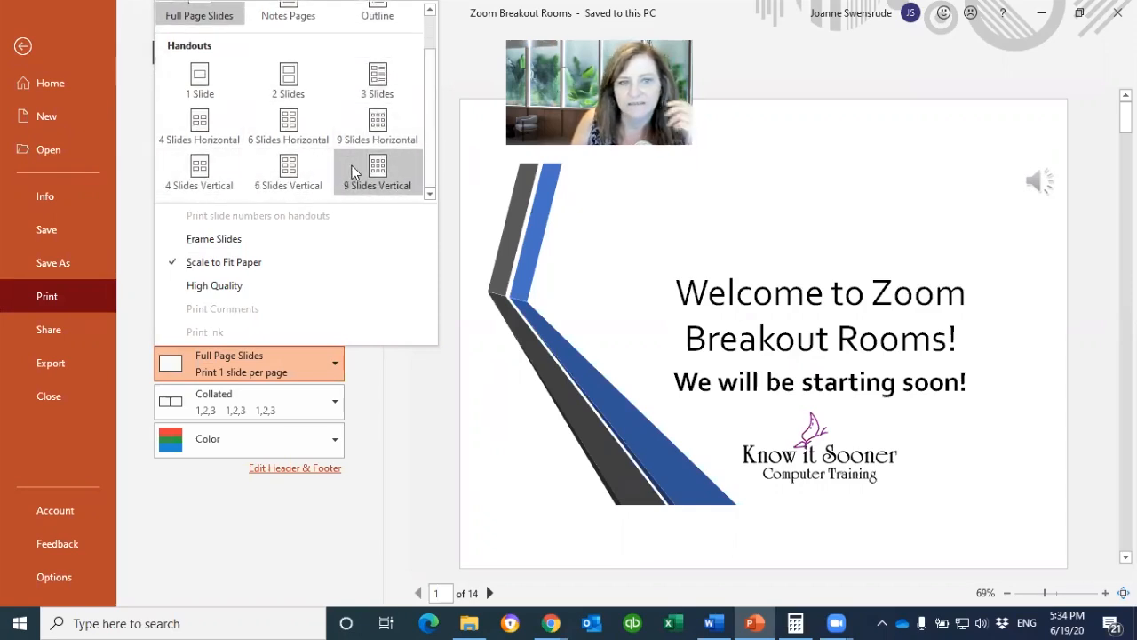
left_click(394, 75)
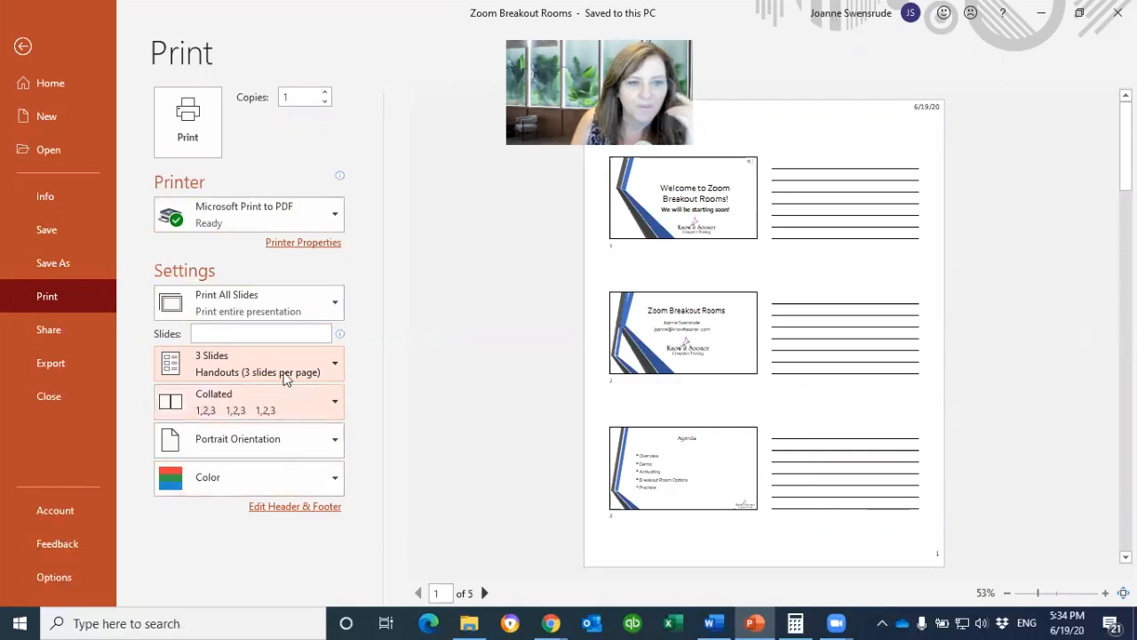
left_click(256, 331)
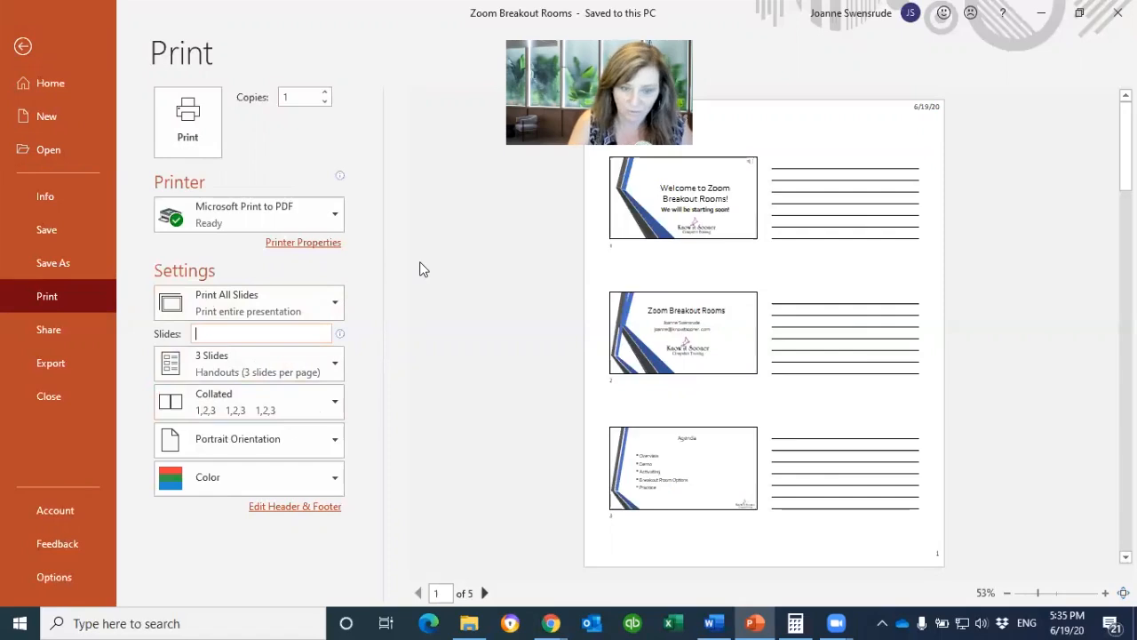
type("2-4")
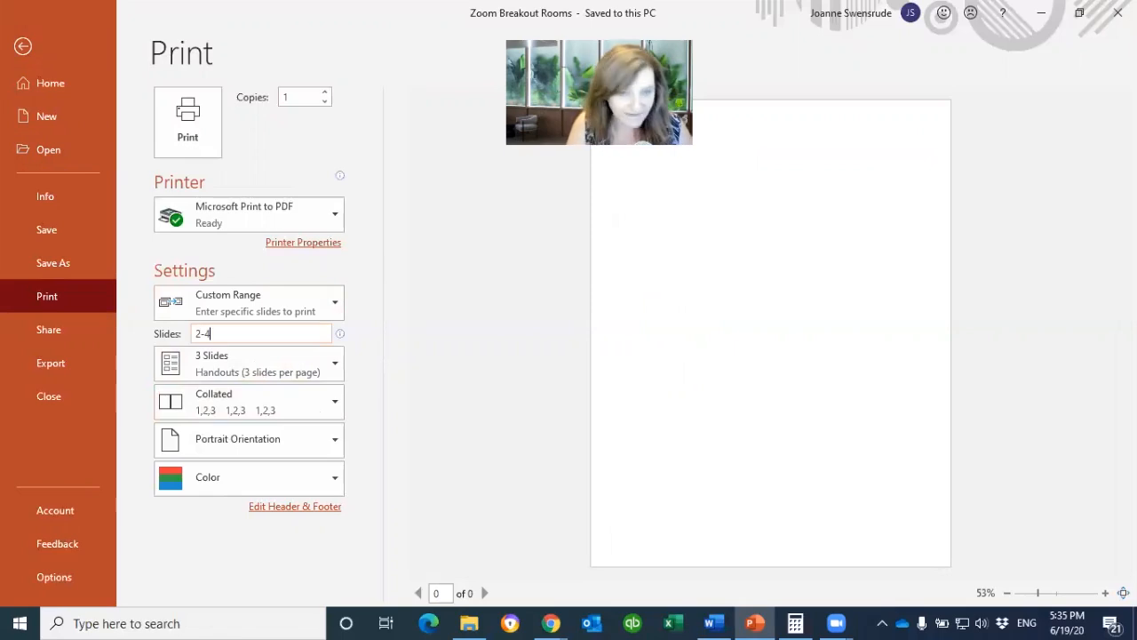
key("Tab")
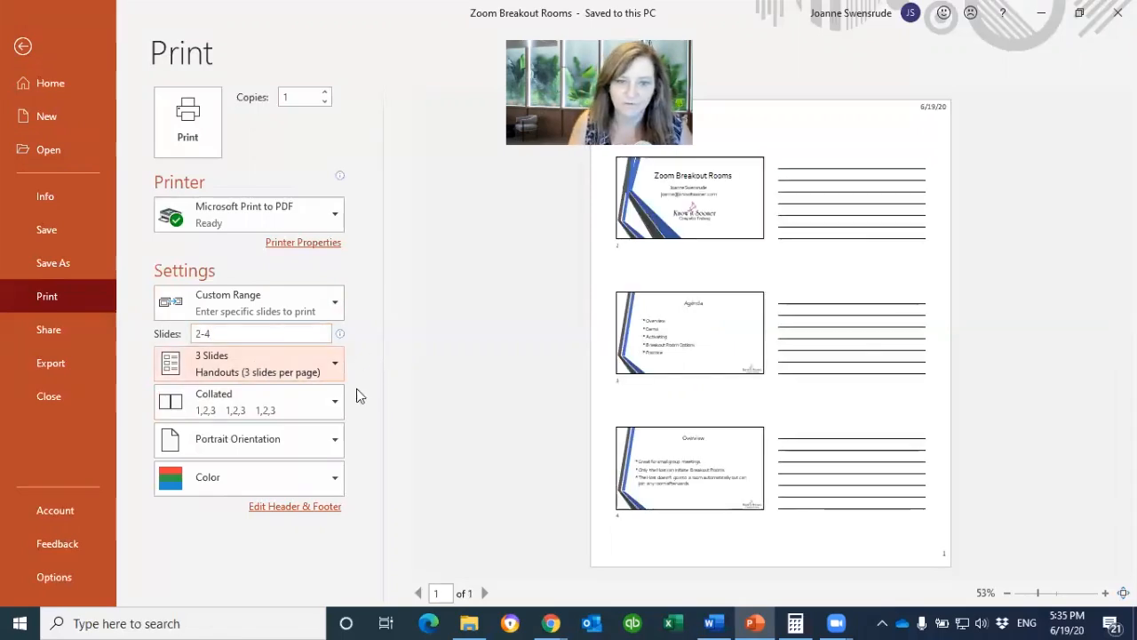
Extend the print range to slides 2-4,6-12 and page through the handout preview
left_click(253, 333)
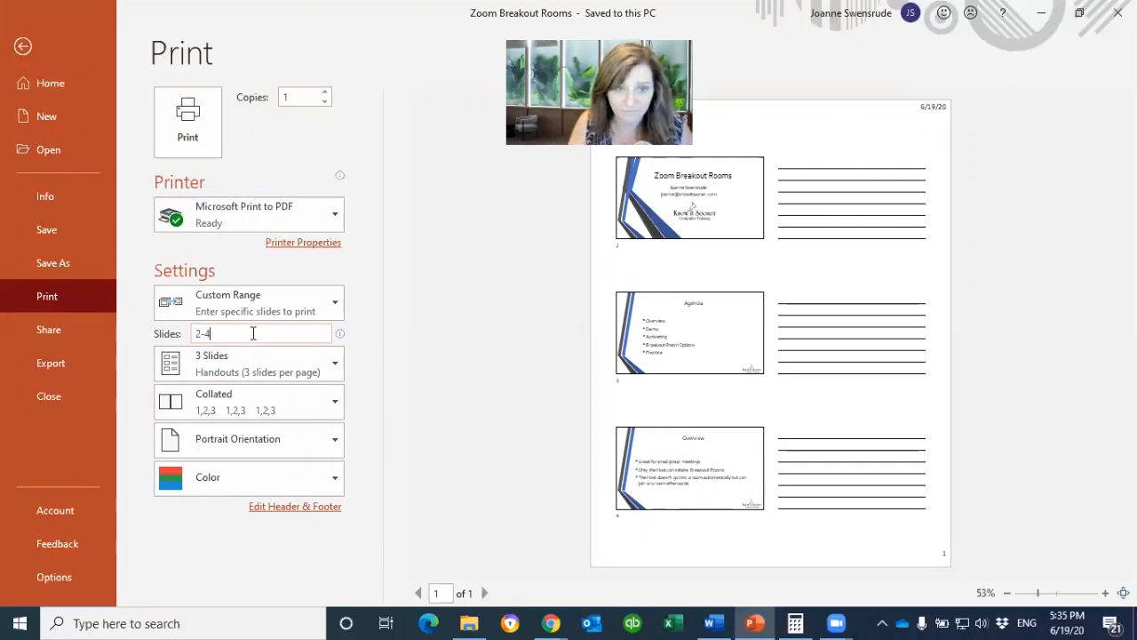
type(",")
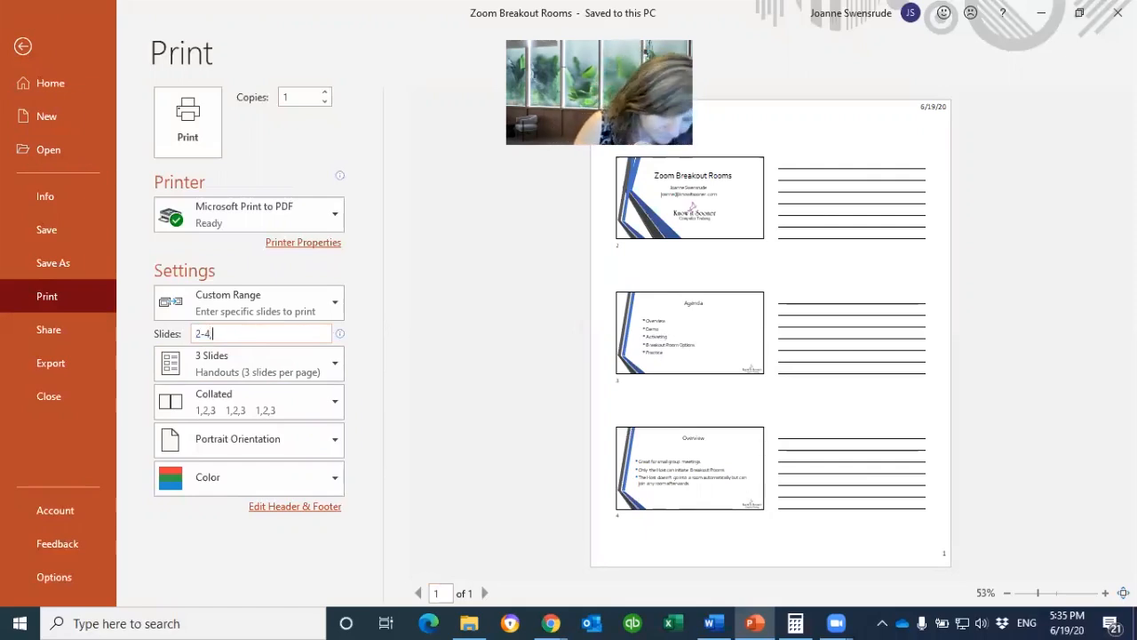
type("6-12")
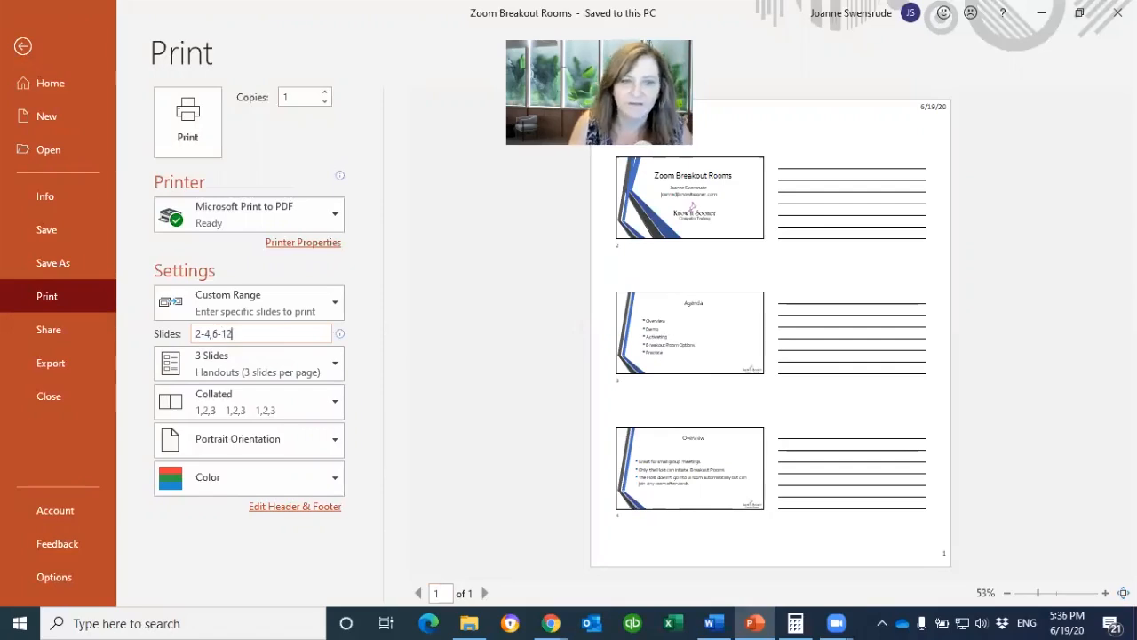
key("Tab")
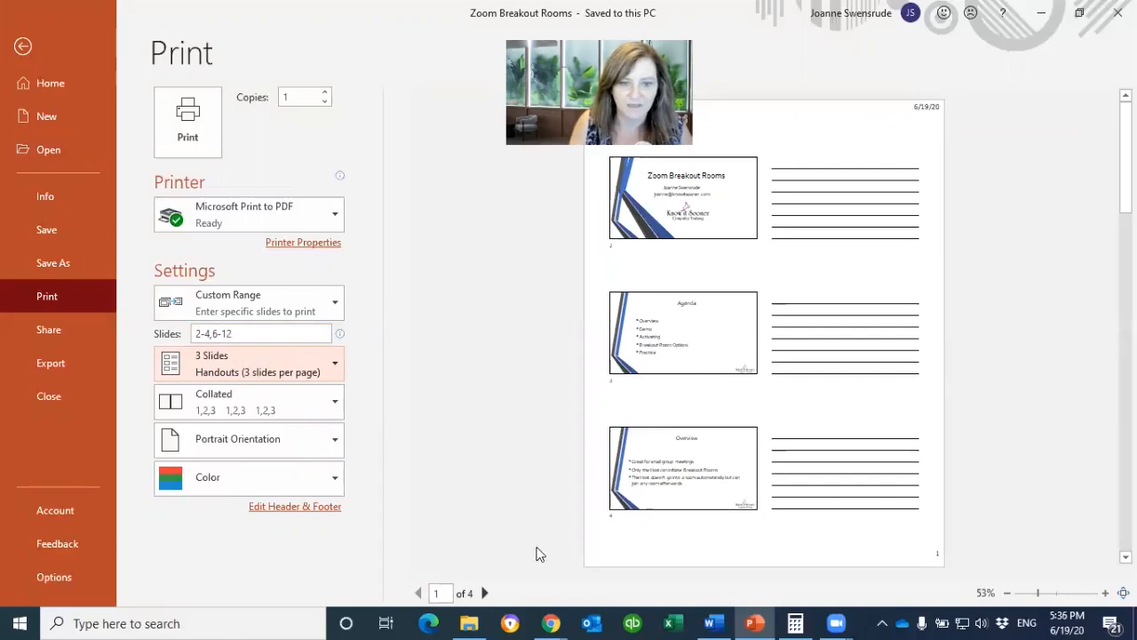
left_click(485, 594)
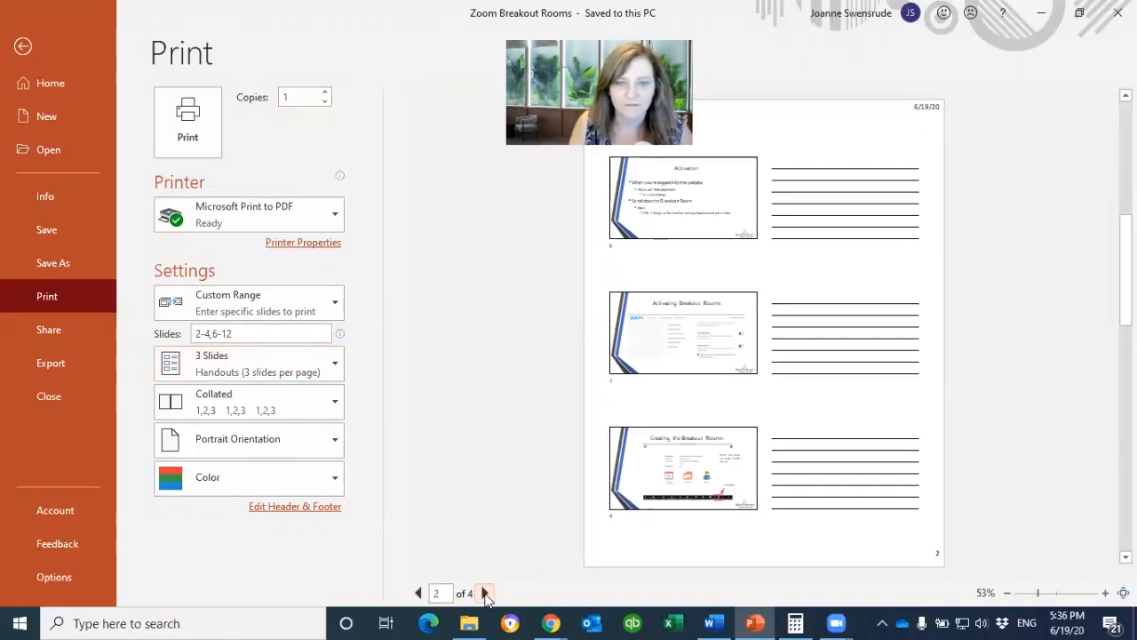
left_click(484, 593)
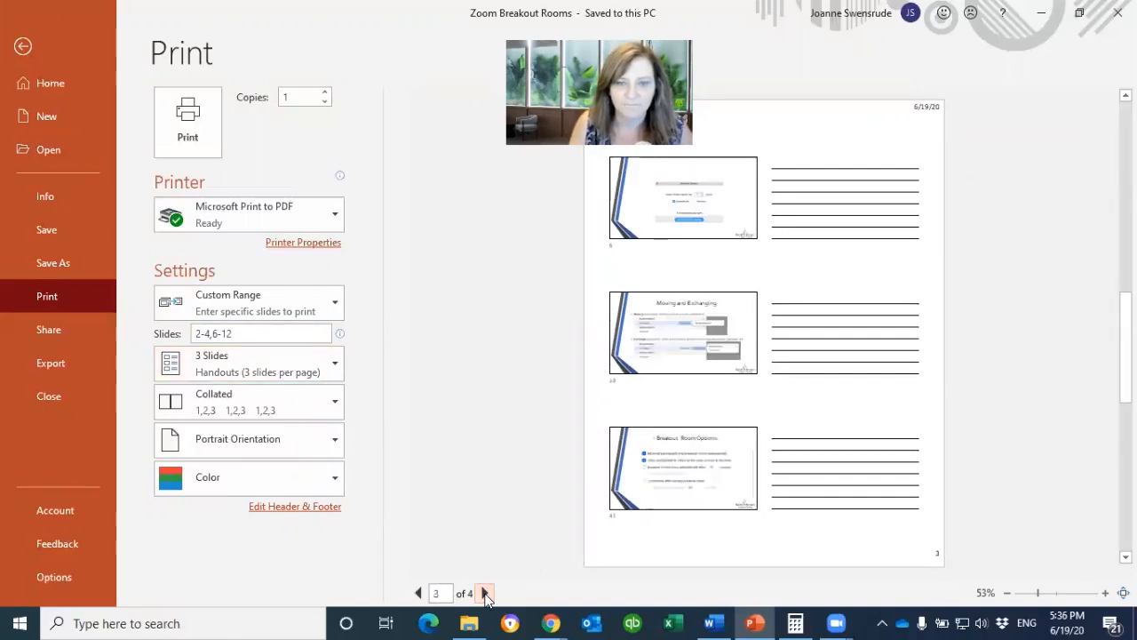
left_click(417, 593)
left_click(418, 592)
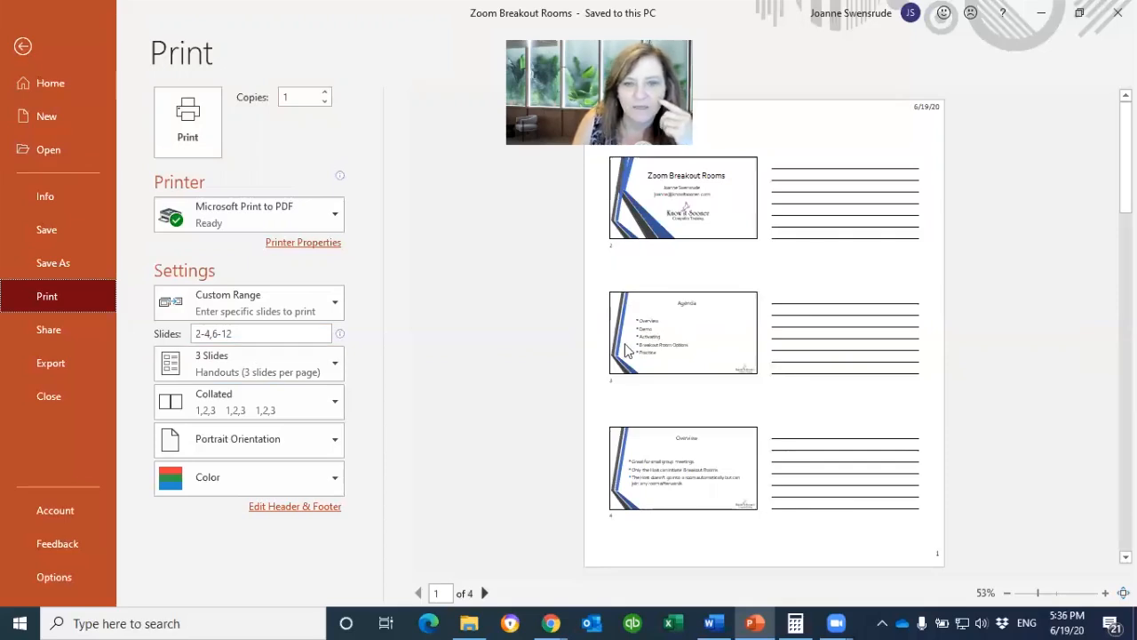
Check the handout header and footer settings and choose Microsoft Print to PDF as the printer
left_click(285, 509)
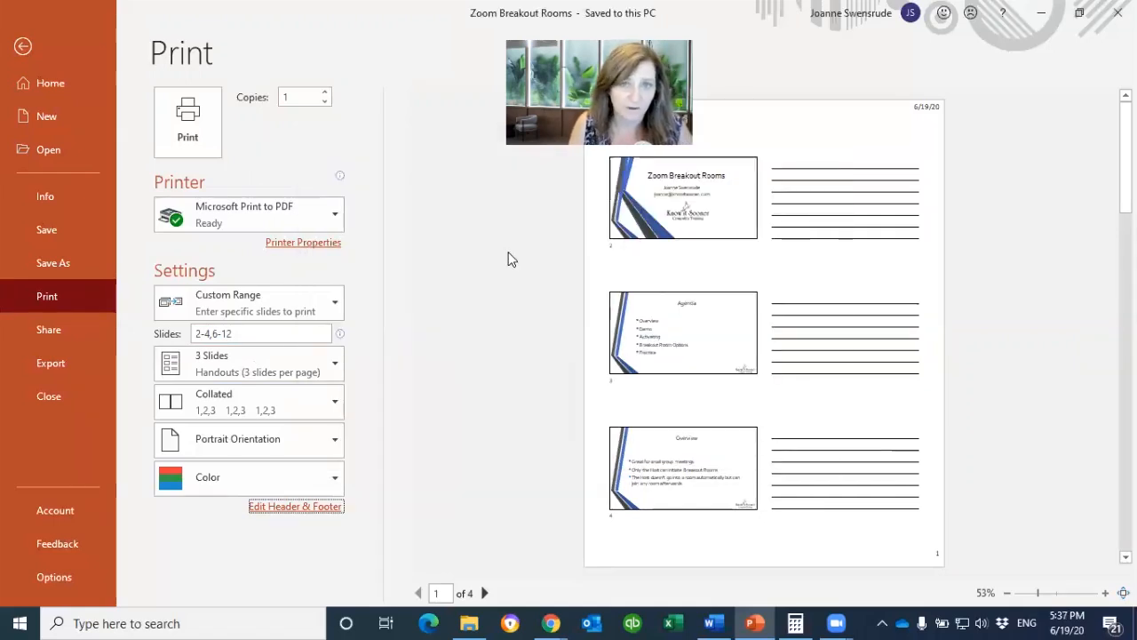
left_click(253, 212)
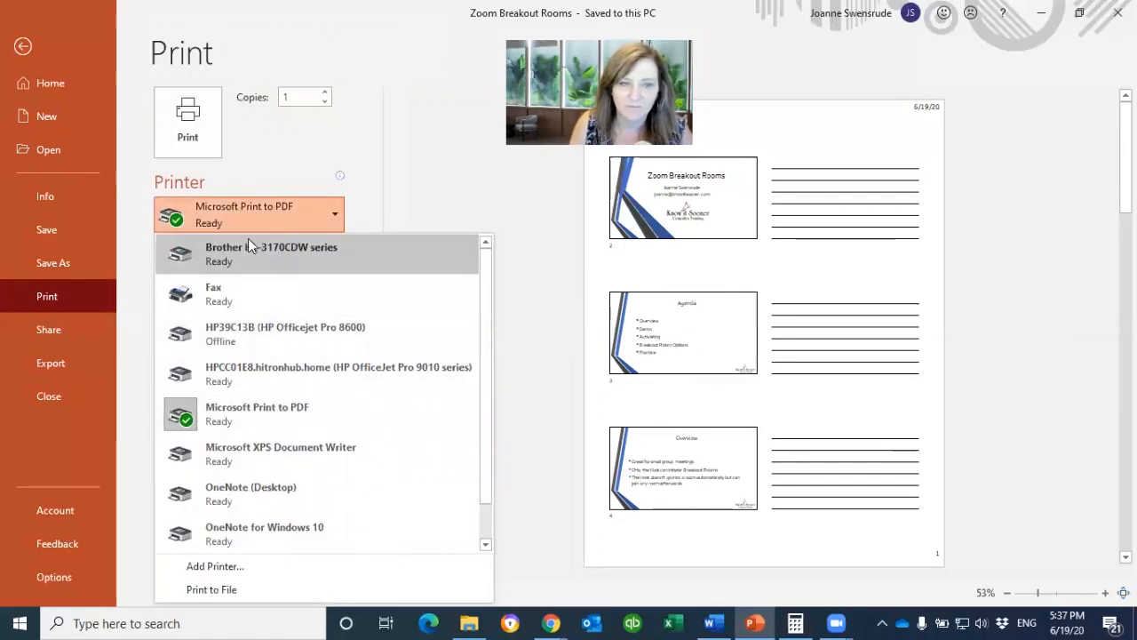
left_click(250, 422)
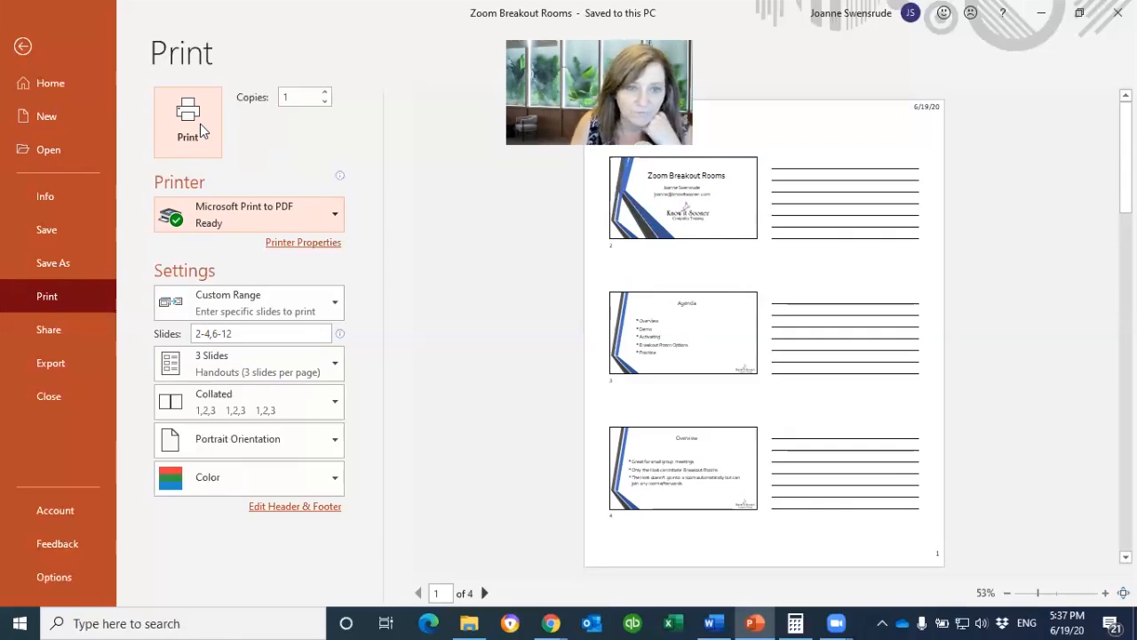
Preview the handouts in Grayscale, return the output to Color, and check the slide layout choices
left_click(236, 482)
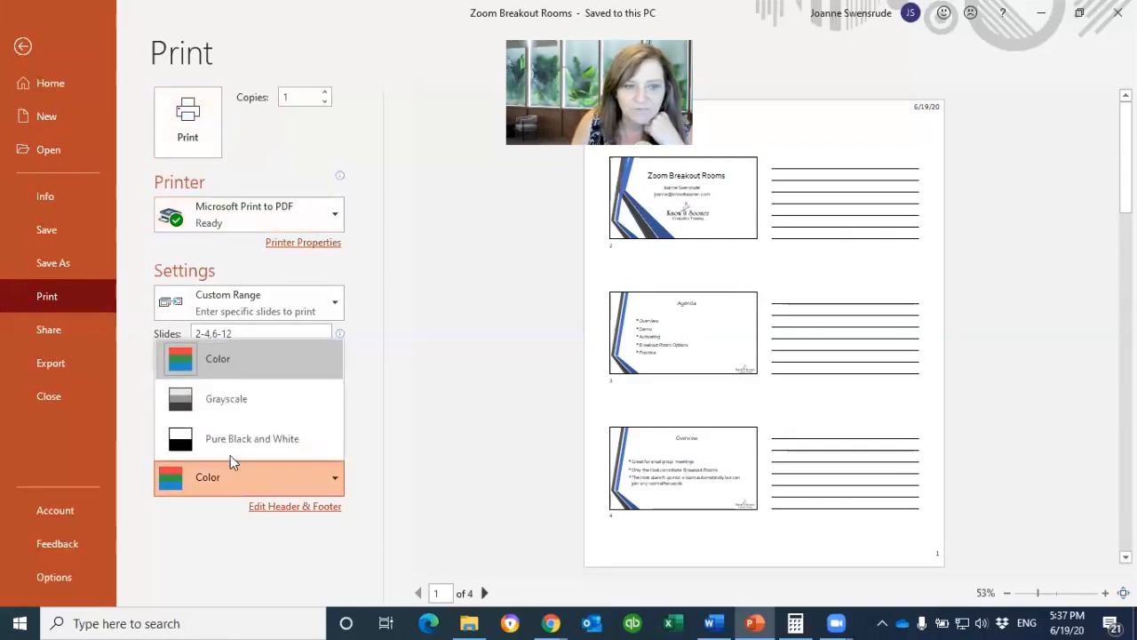
left_click(227, 399)
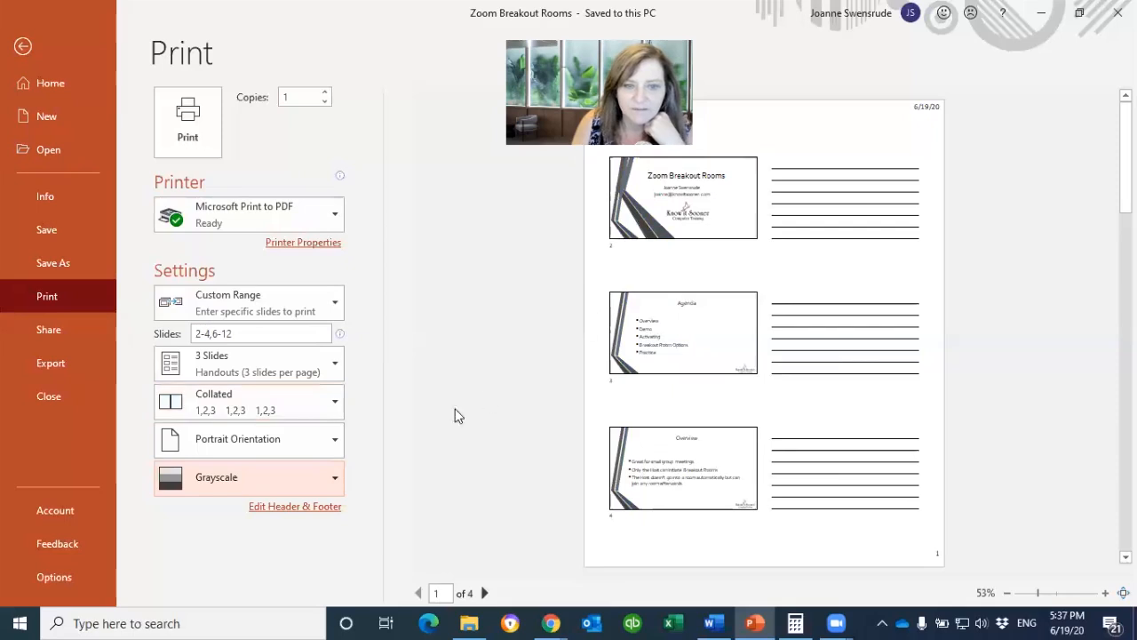
left_click(237, 482)
left_click(242, 354)
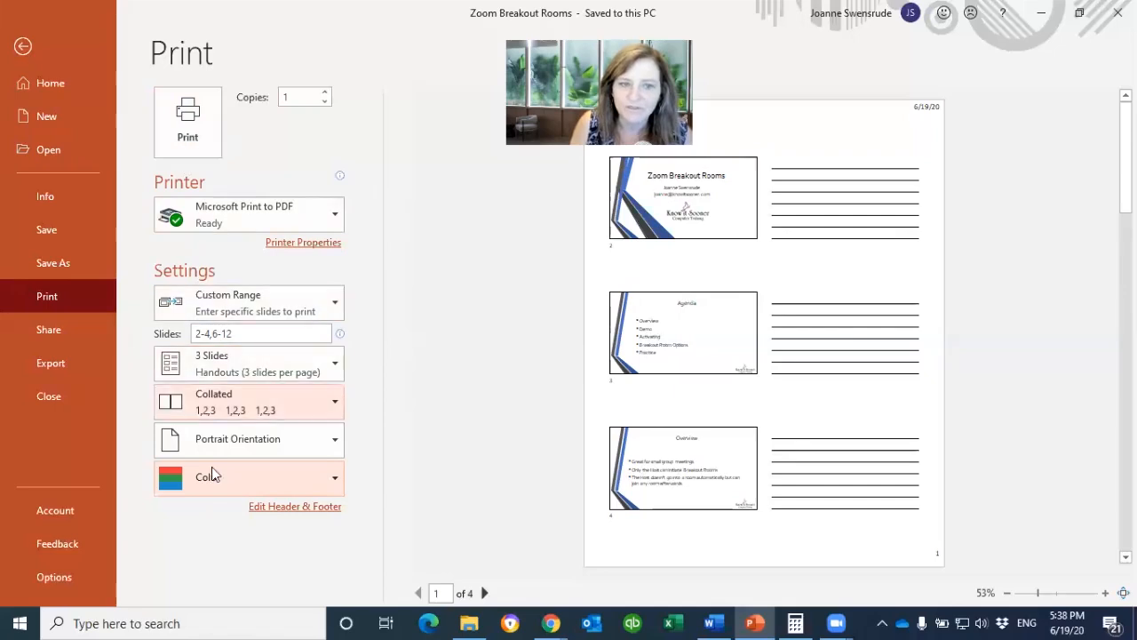
left_click(240, 365)
left_click(240, 363)
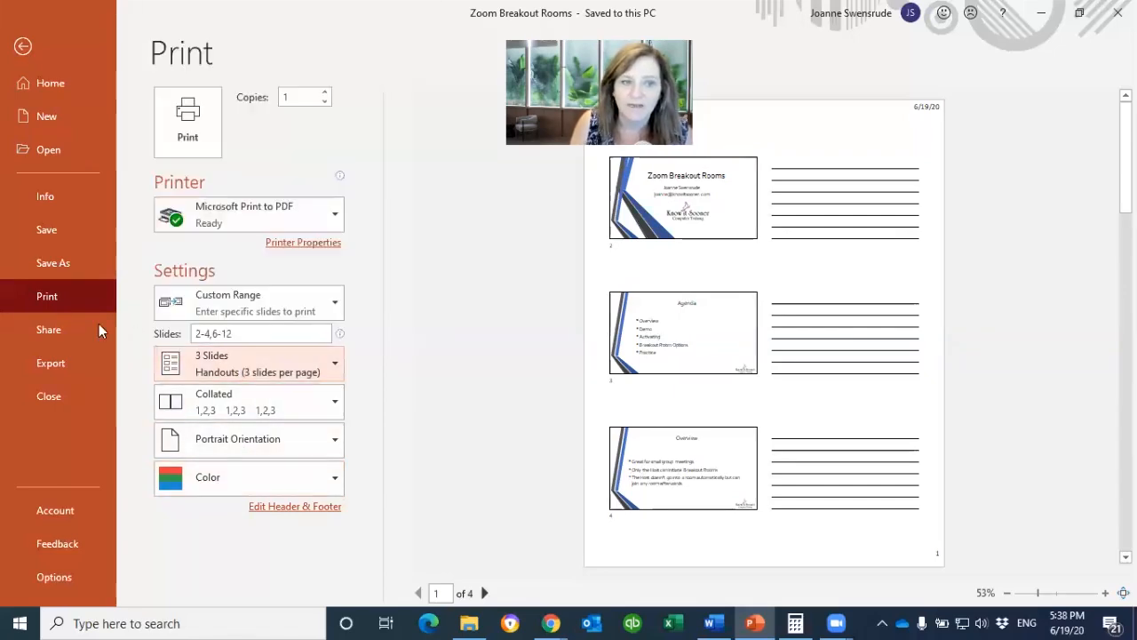
Set up a handout export to Microsoft Word with blank lines next to slides, and cancel it
left_click(50, 366)
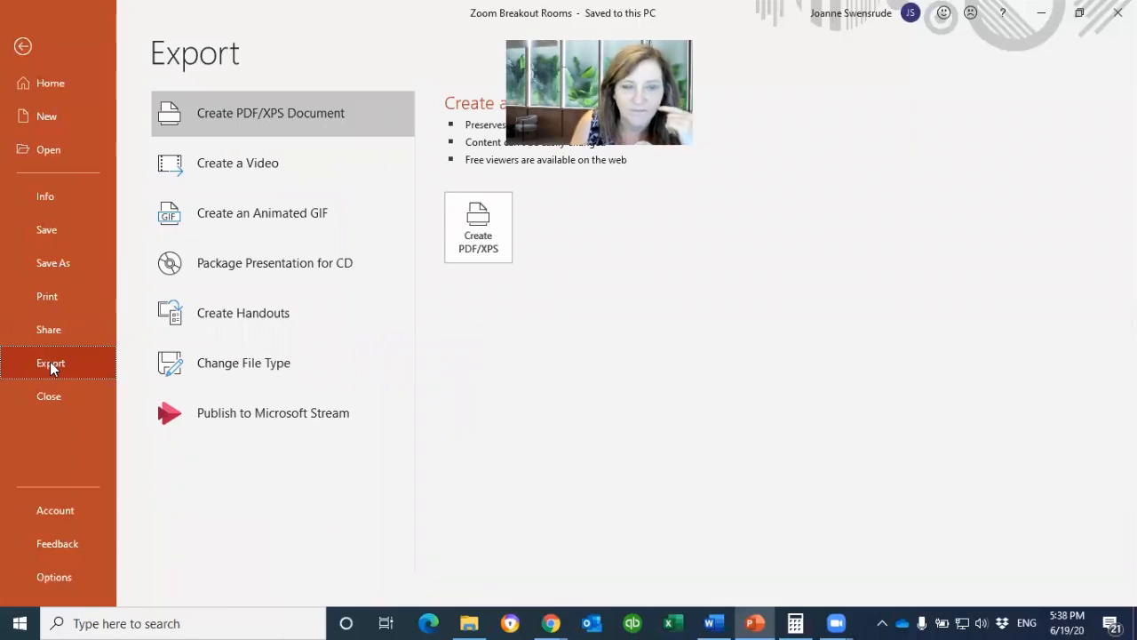
left_click(245, 312)
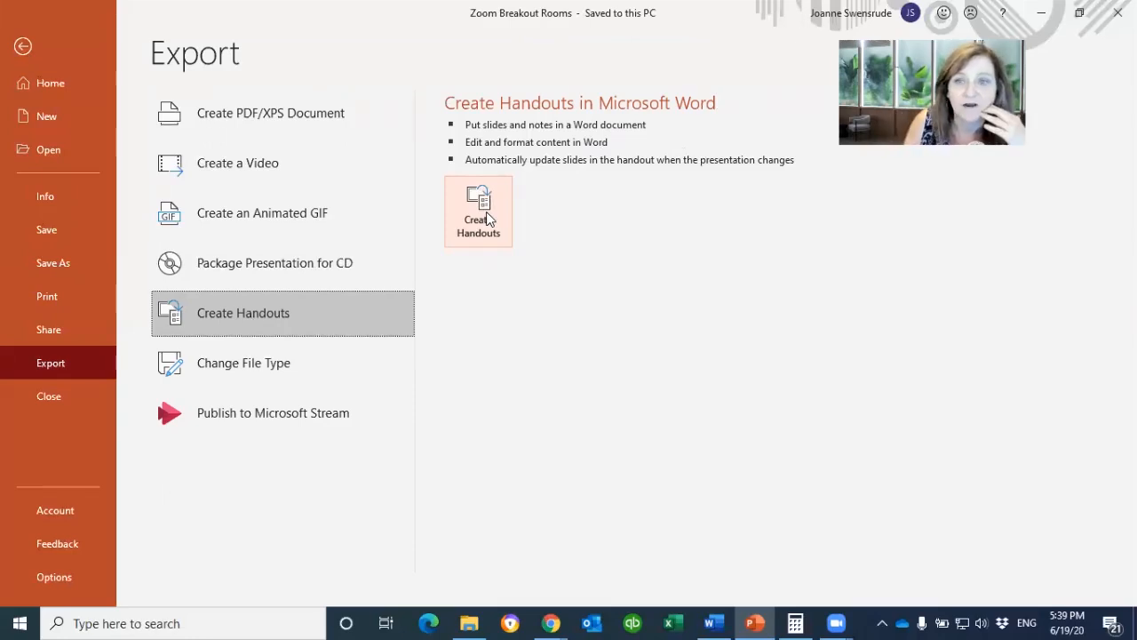
left_click(486, 217)
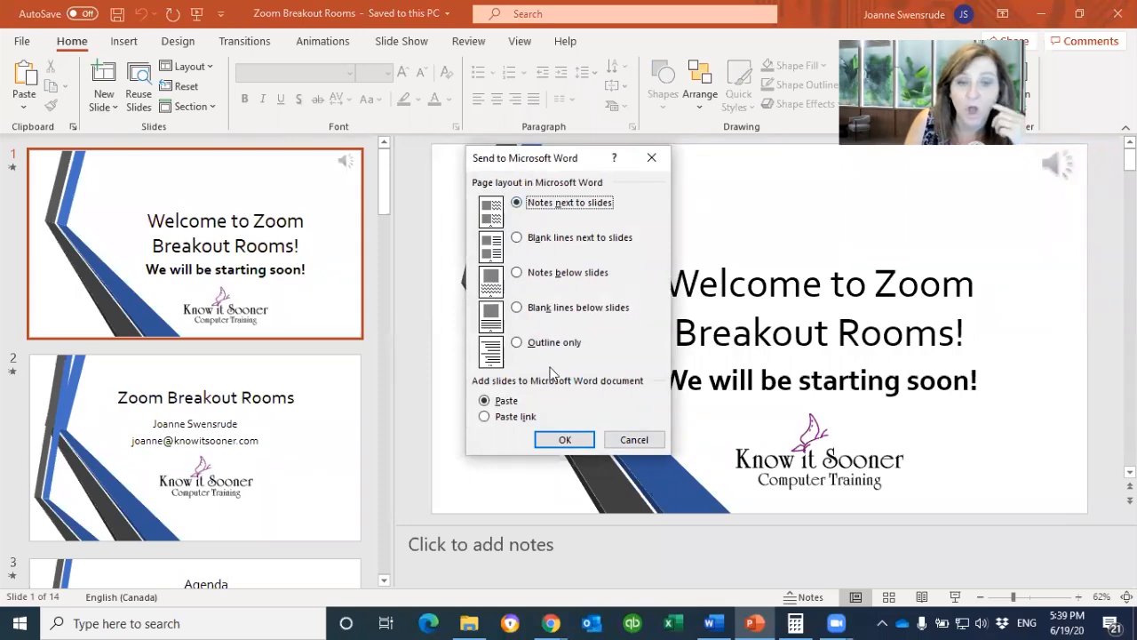
left_click(550, 242)
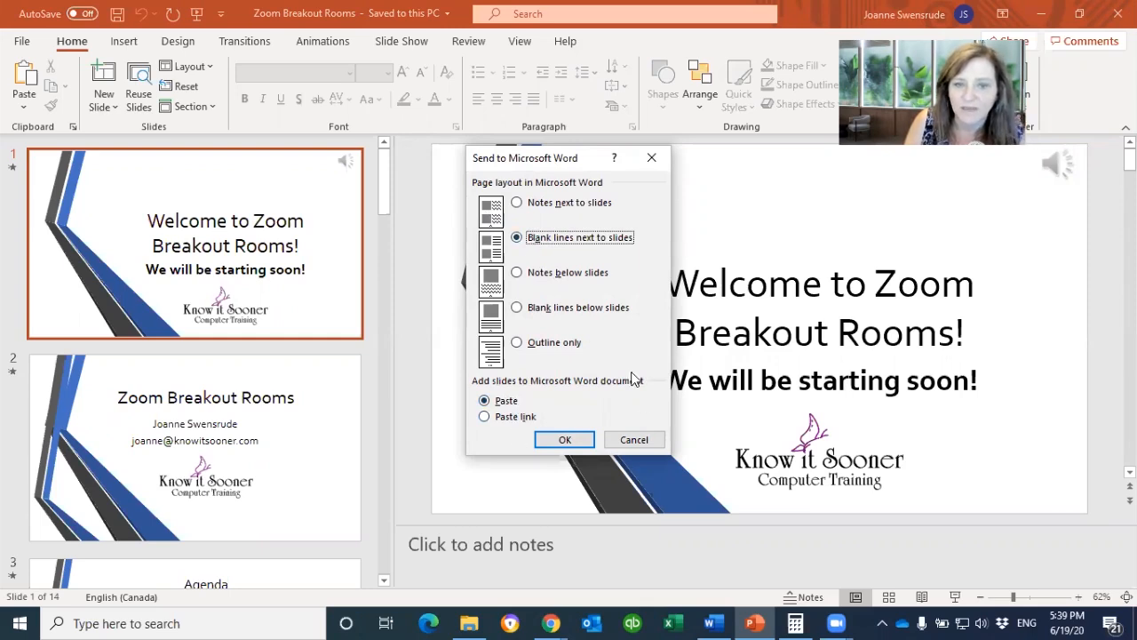
left_click(644, 437)
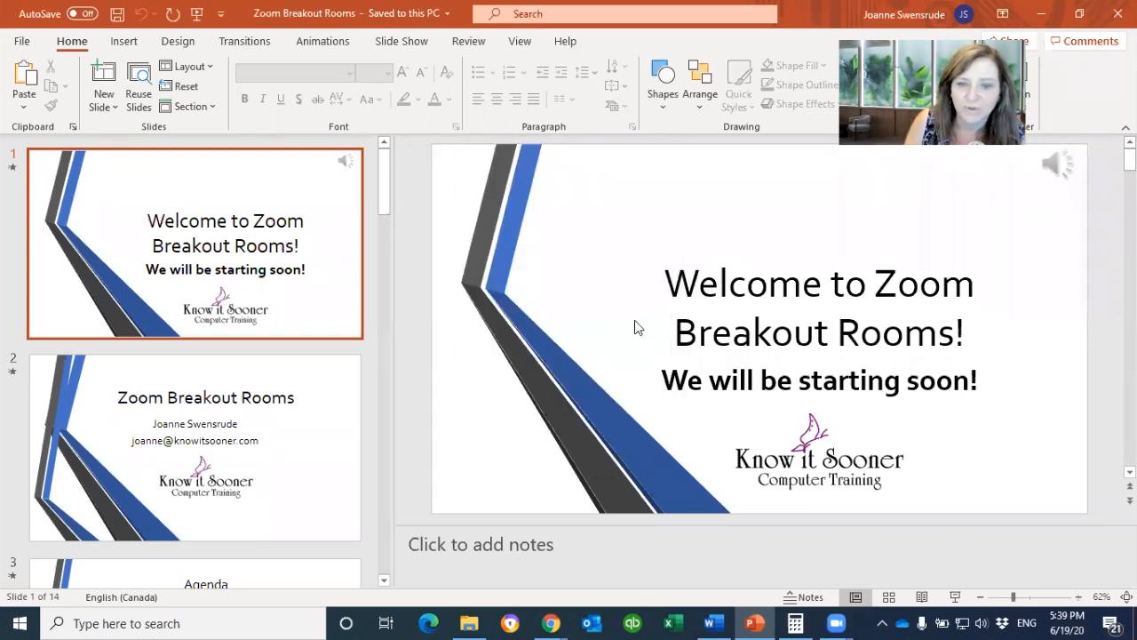
Switch to the handout document in Word and look over its slides and blank note lines
left_click(719, 622)
scroll(861, 388, "down", 3)
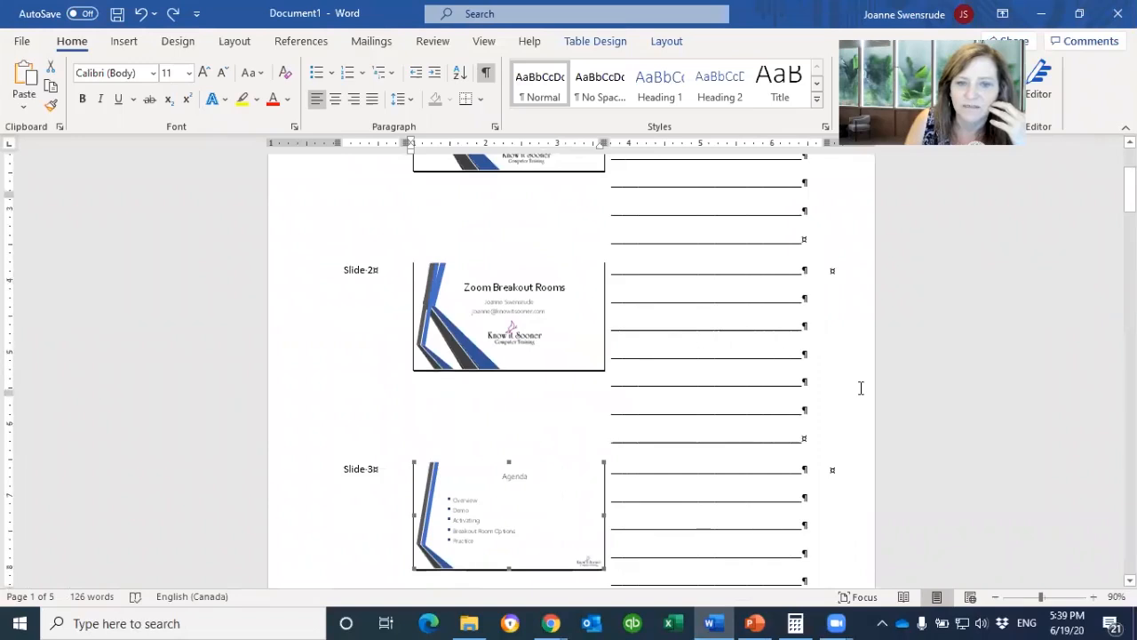
scroll(861, 388, "down", 3)
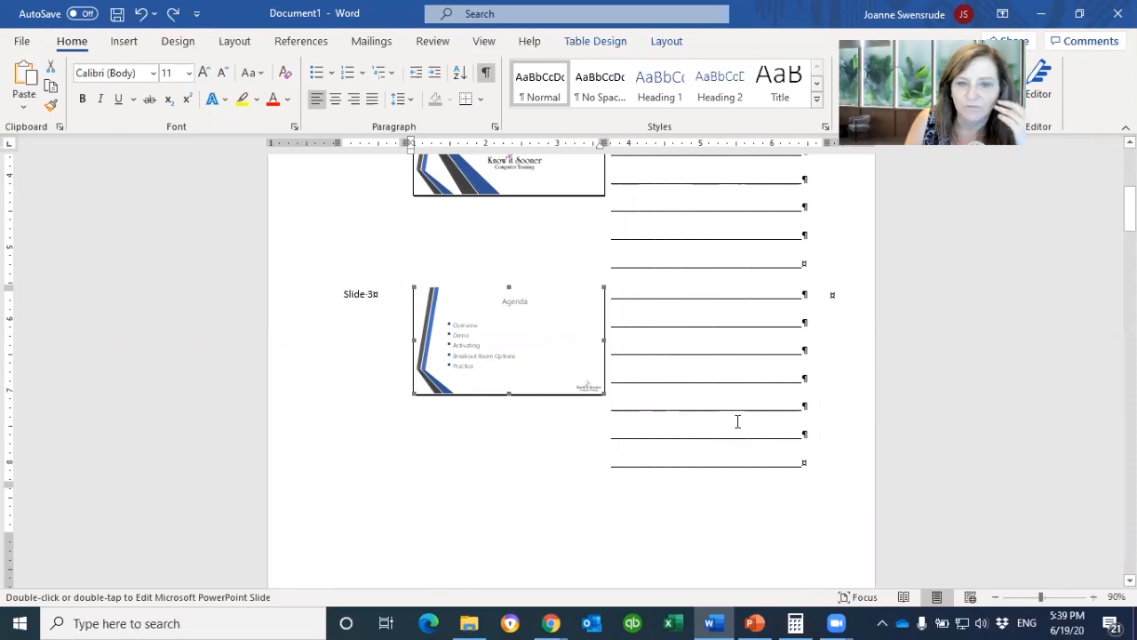
scroll(652, 355, "up", 6)
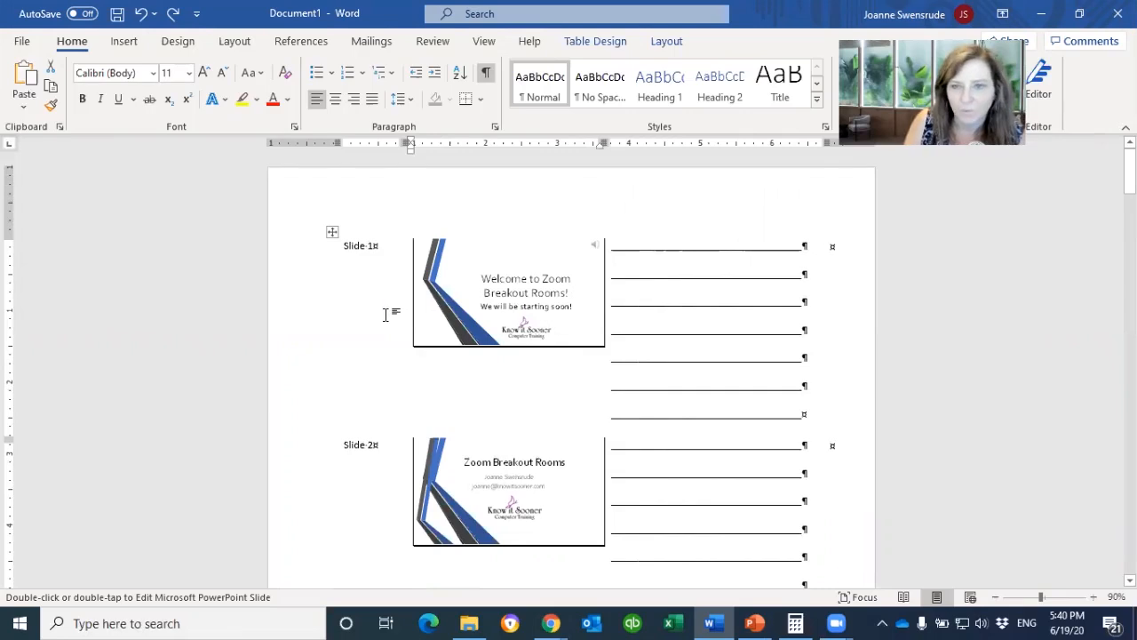
Show the gridlines of the handout table in the Word document
left_click(305, 314)
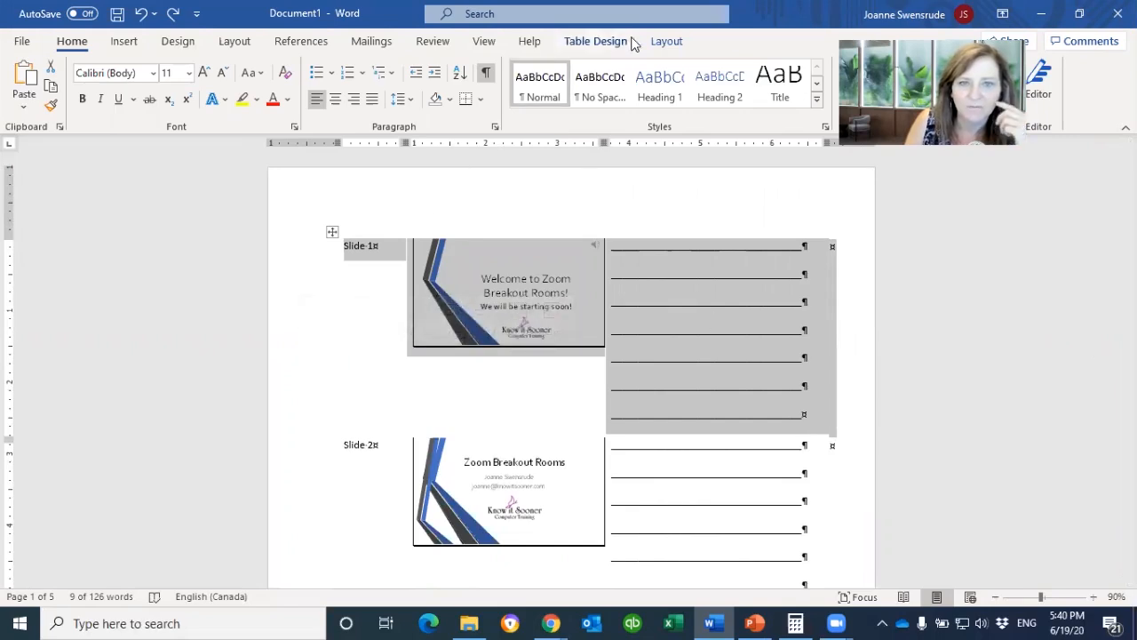
left_click(667, 41)
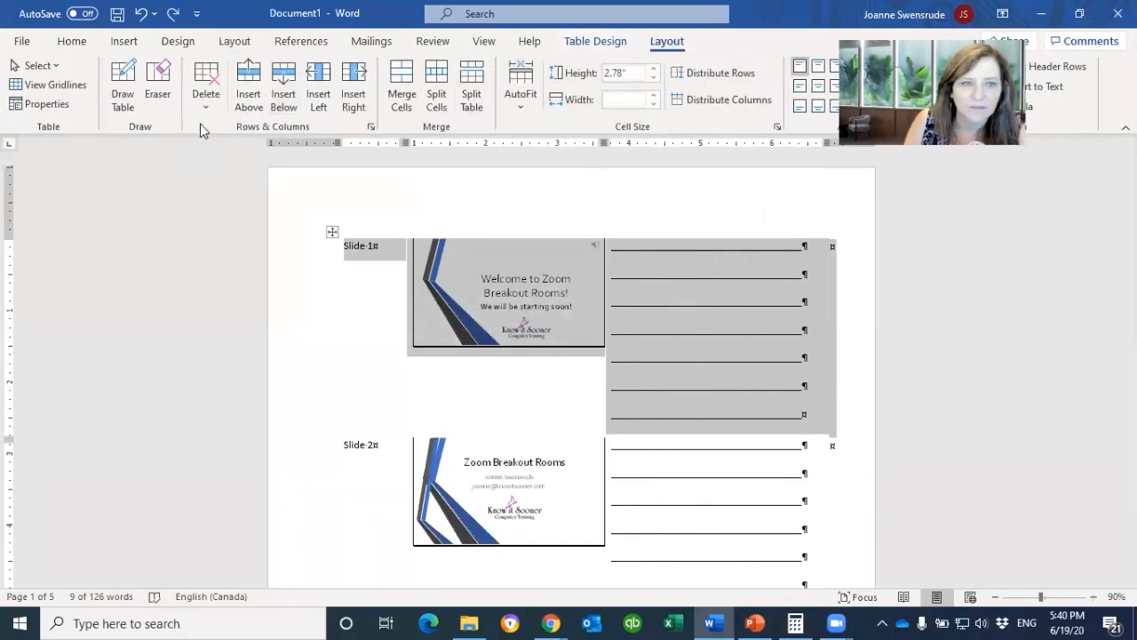
left_click(55, 89)
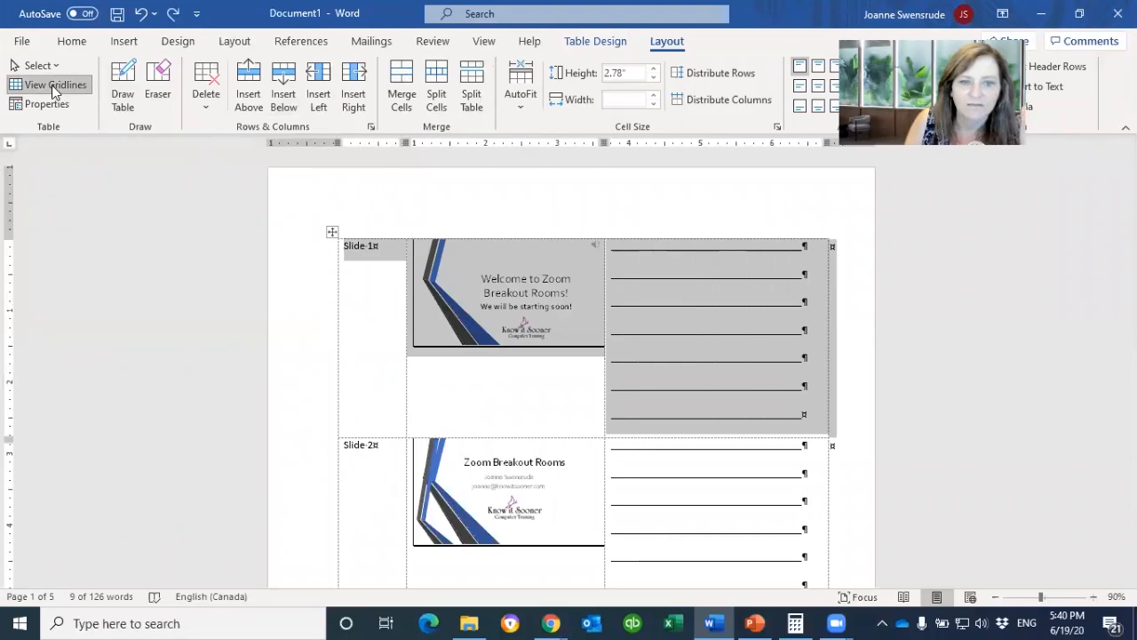
left_click(932, 248)
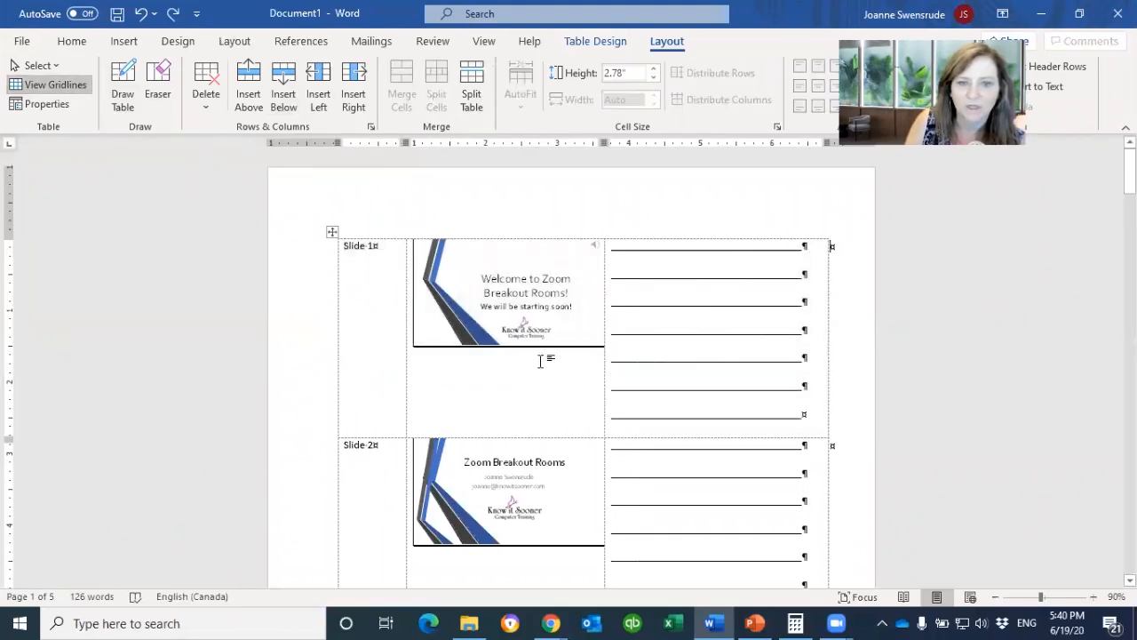
Delete the Slide 1 row from the handout table
left_click(297, 326)
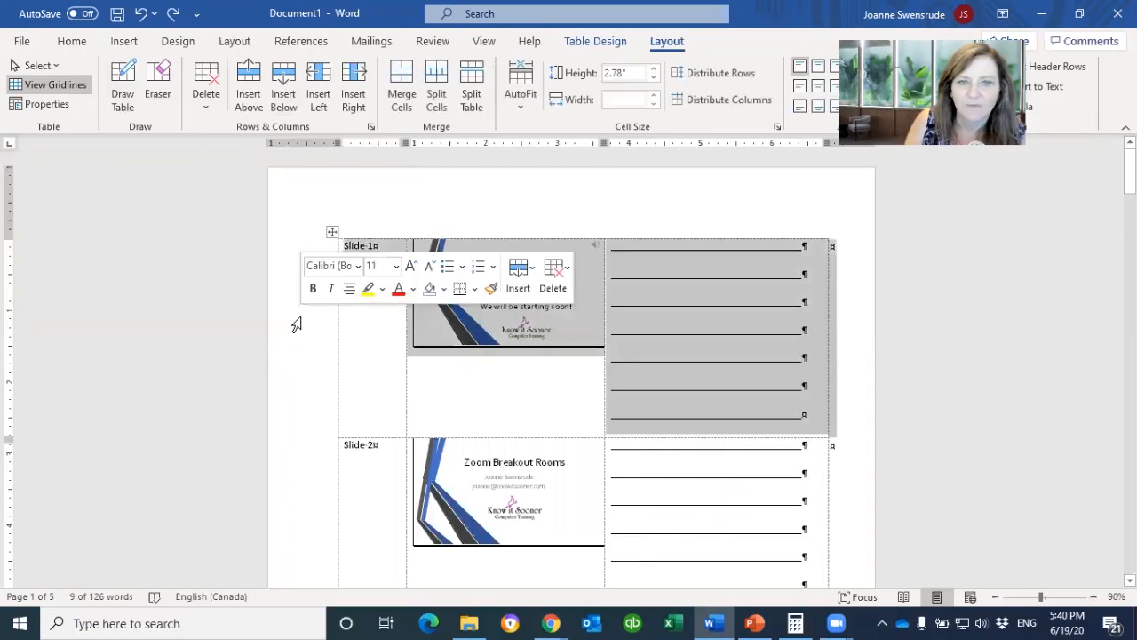
left_click(205, 89)
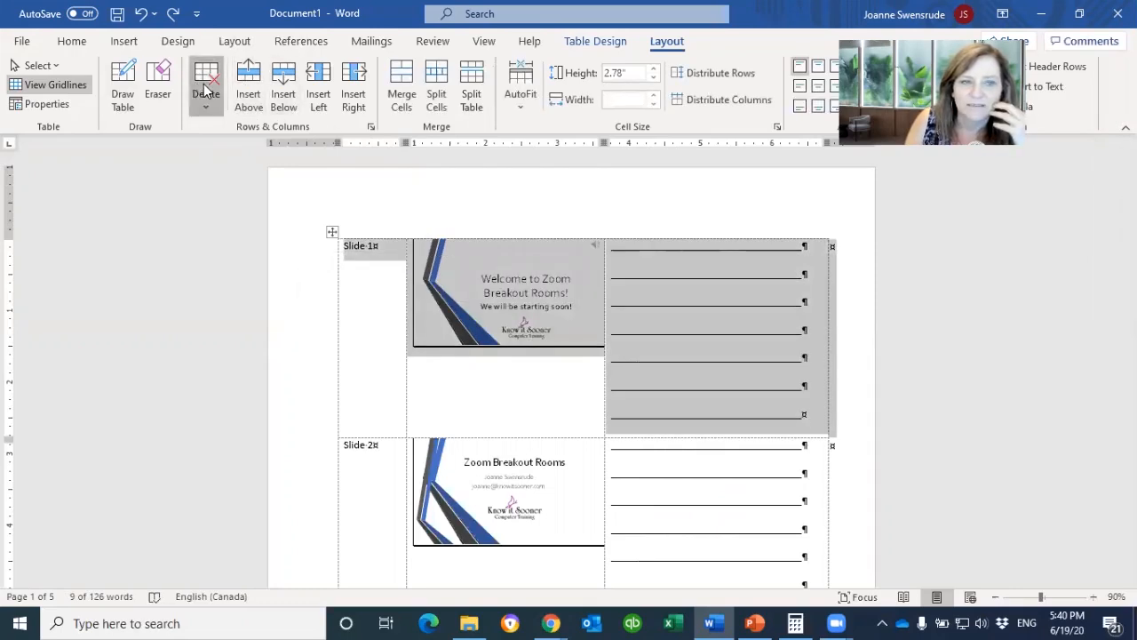
left_click(227, 178)
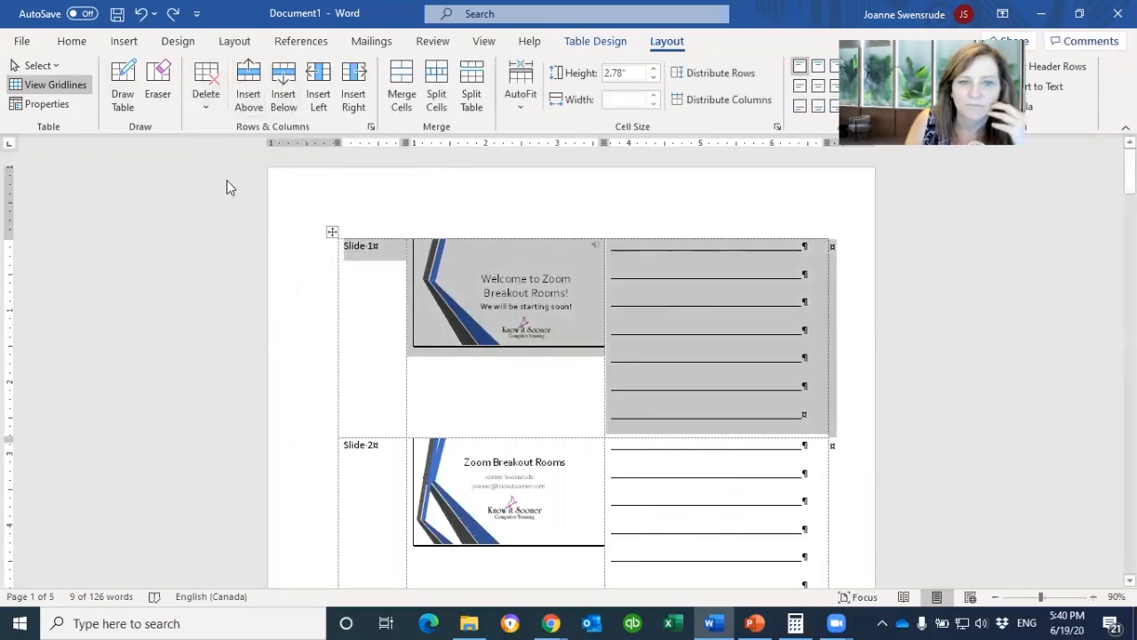
scroll(460, 297, "down", 20)
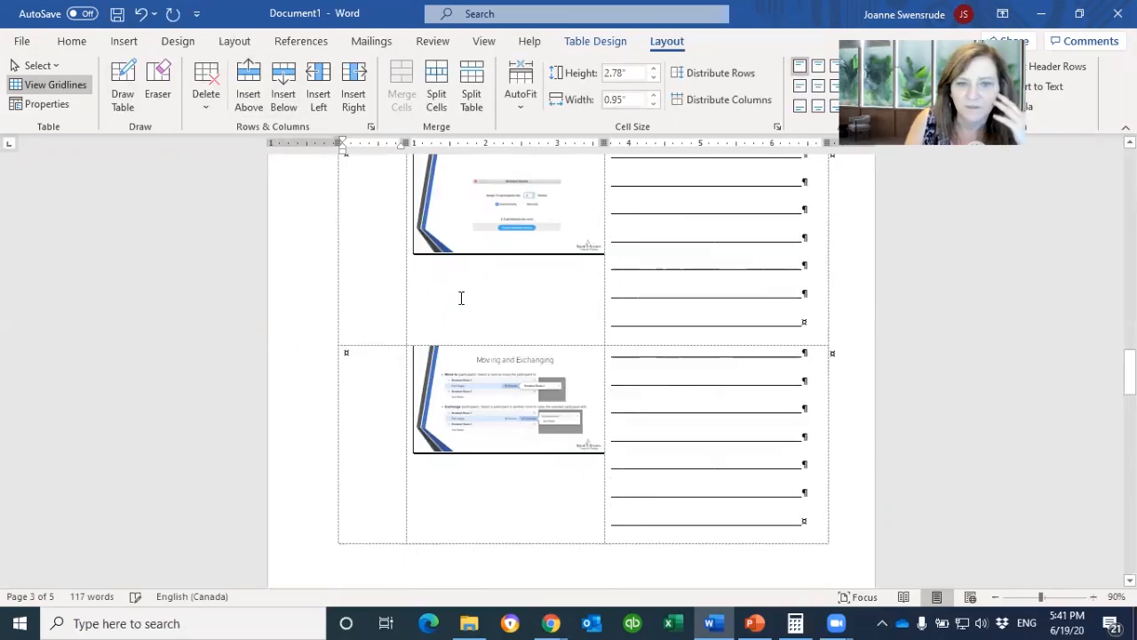
Delete the closing "HAVE FUN! YOU GOT THIS!" slide row from the end of the handout table
scroll(461, 297, "down", 15)
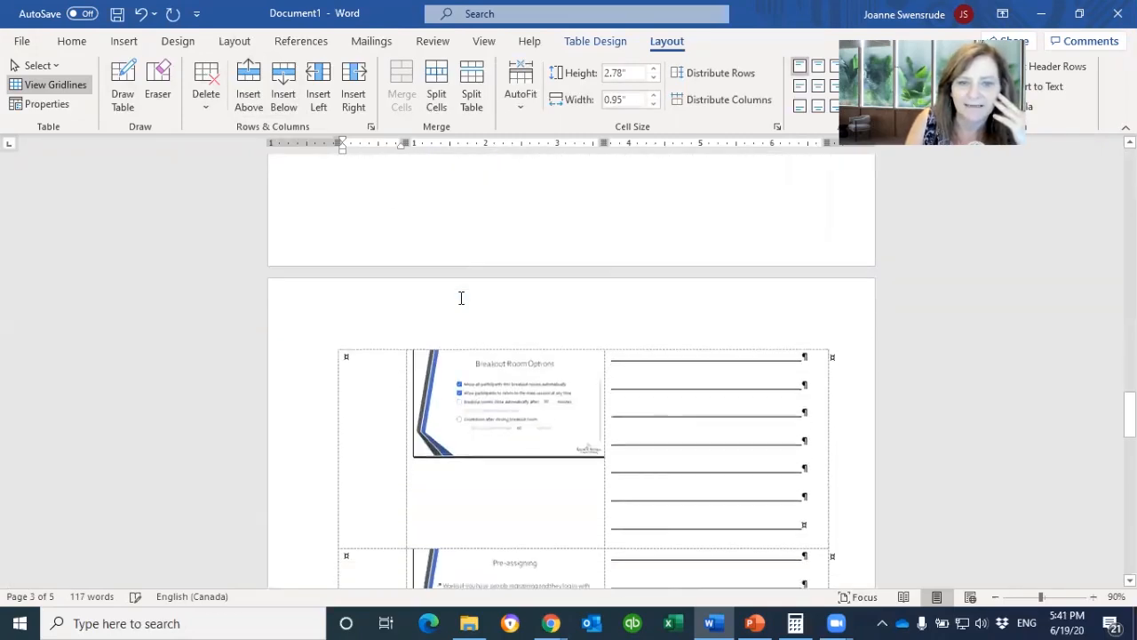
scroll(461, 297, "down", 15)
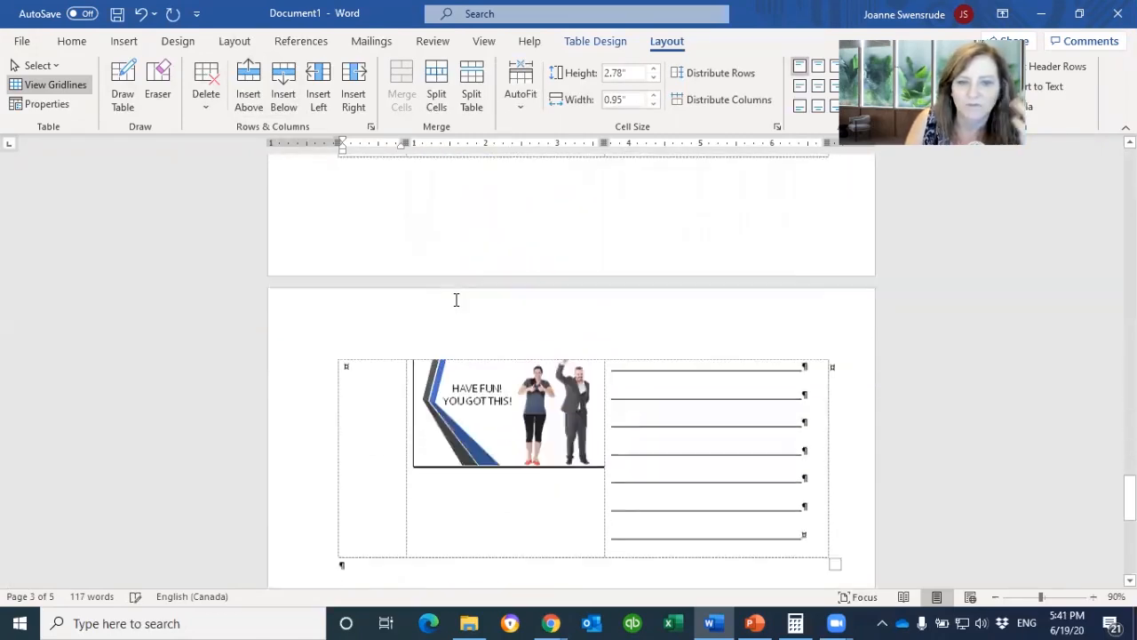
left_click(326, 289)
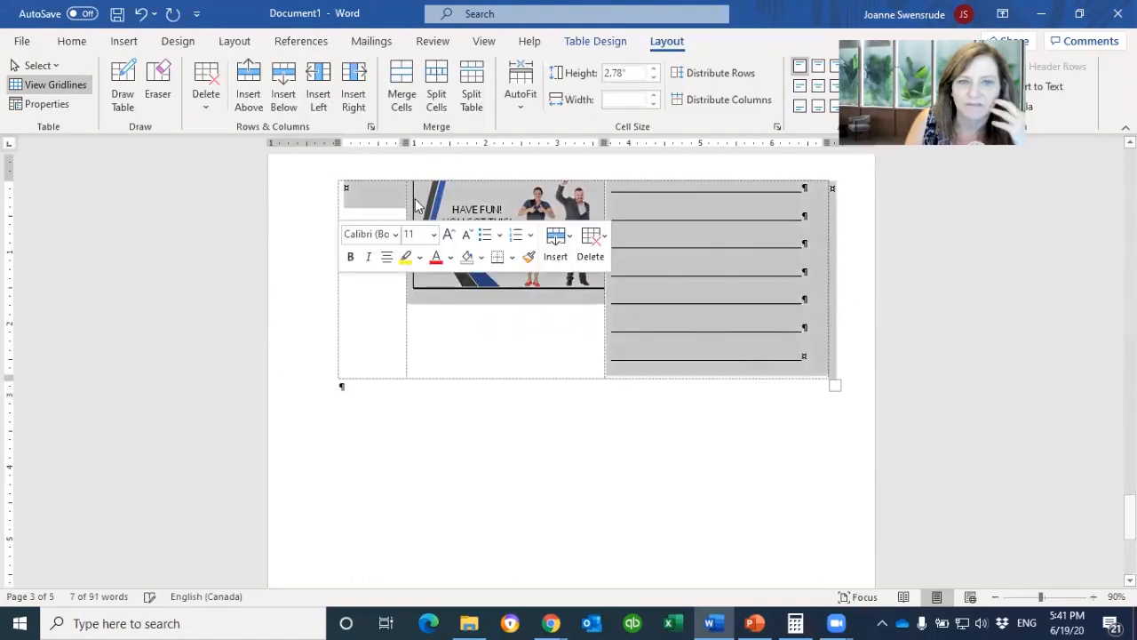
left_click(213, 100)
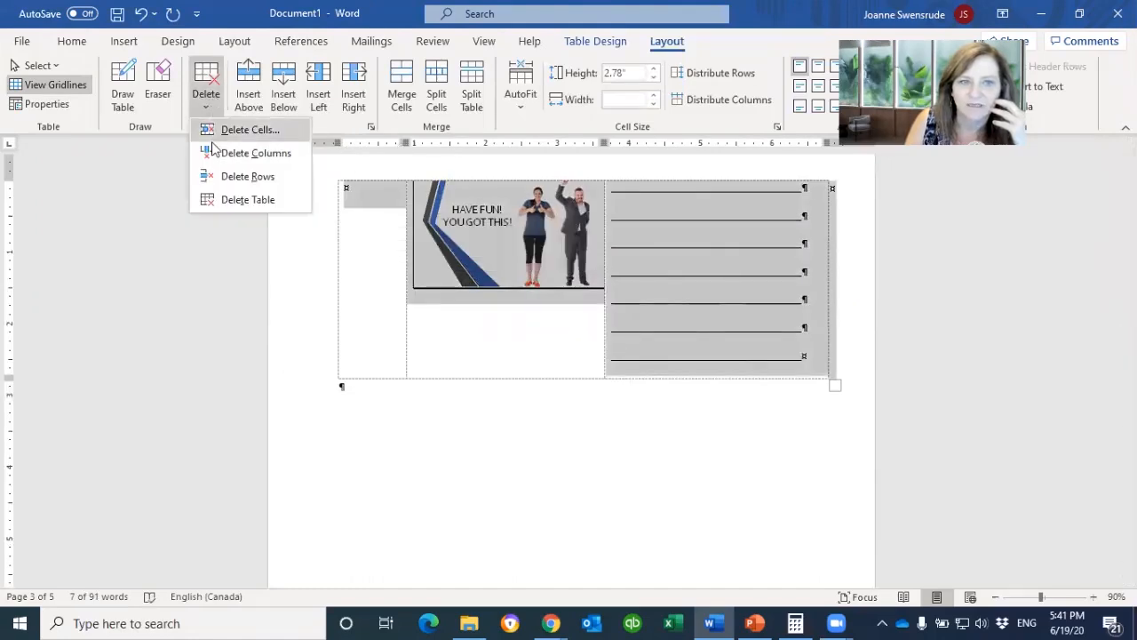
left_click(224, 177)
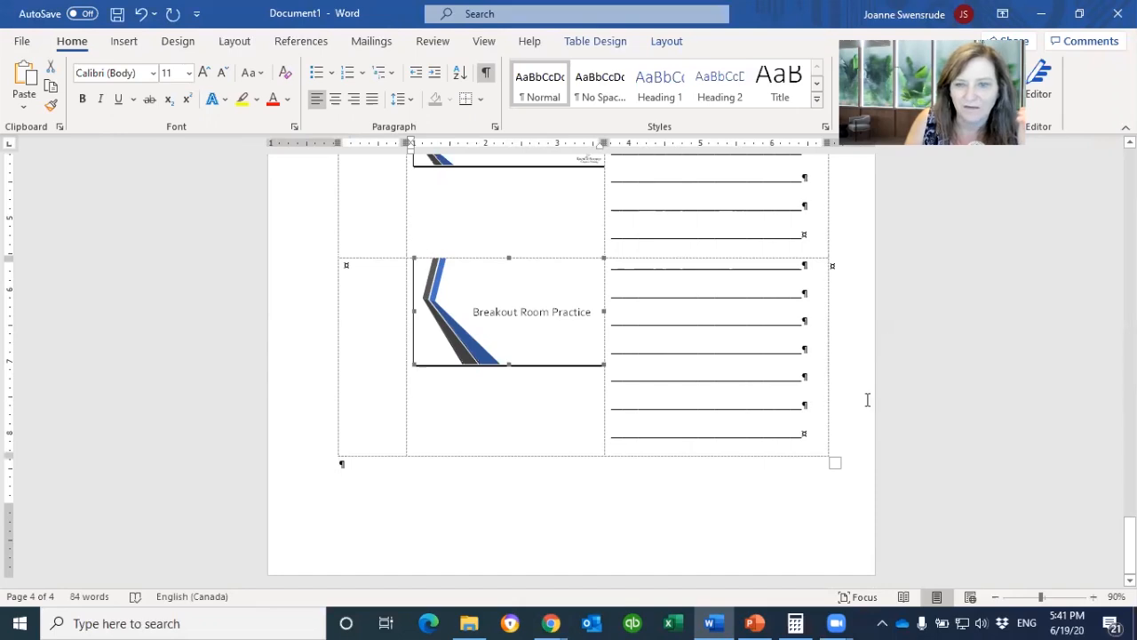
Examine the slides and note lines on the handout's last page in the print preview at 120% zoom, and return to the document
left_click(21, 40)
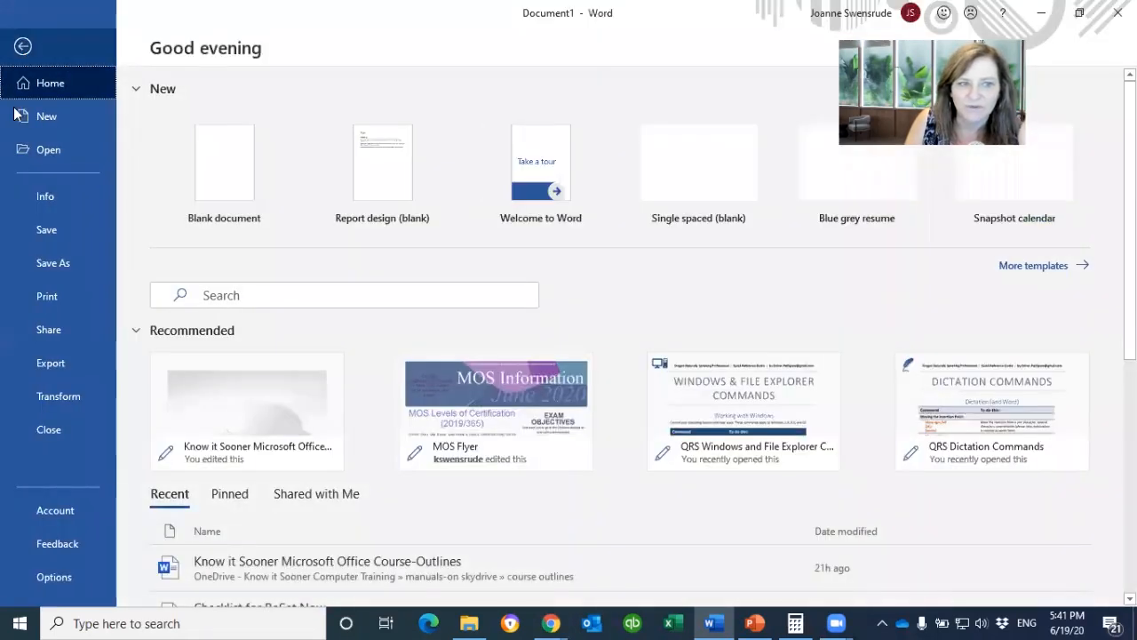
left_click(72, 296)
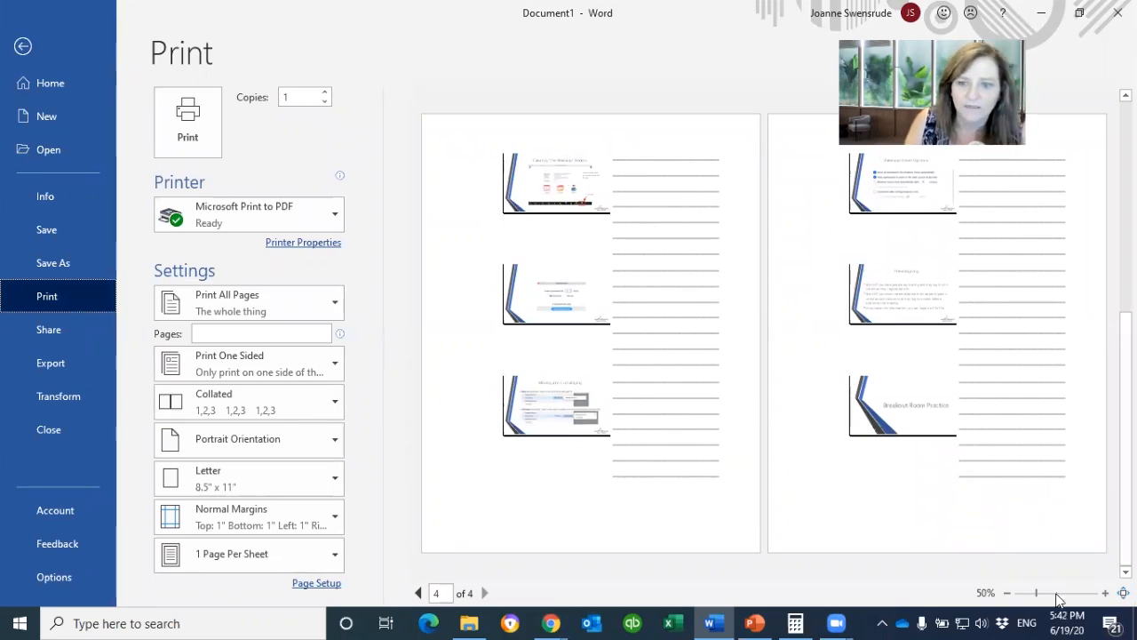
left_click(1104, 595)
left_click(1105, 594)
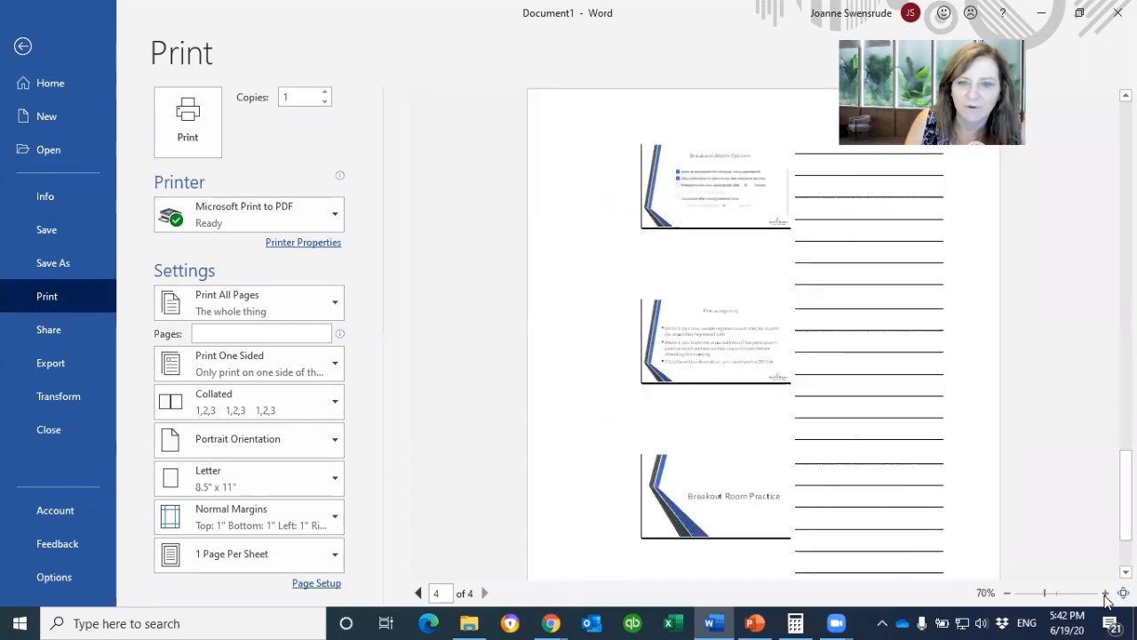
left_click(1105, 594)
left_click(1105, 594)
left_click(1104, 594)
left_click(1104, 594)
left_click(1105, 594)
left_click_drag(984, 573, 1097, 574)
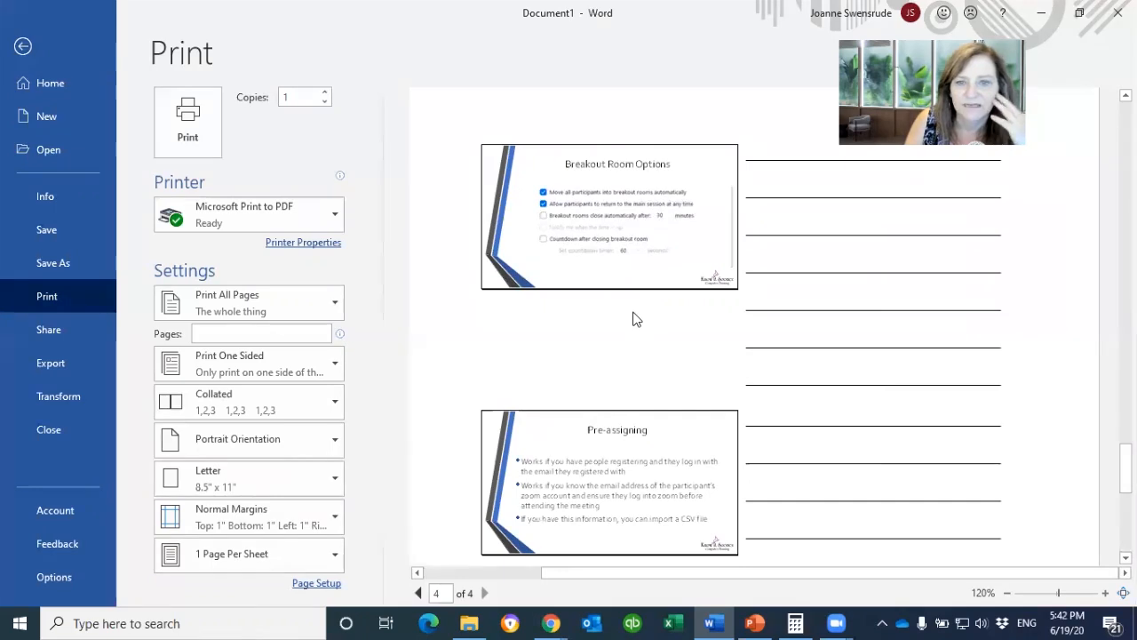
scroll(637, 319, "down", 5)
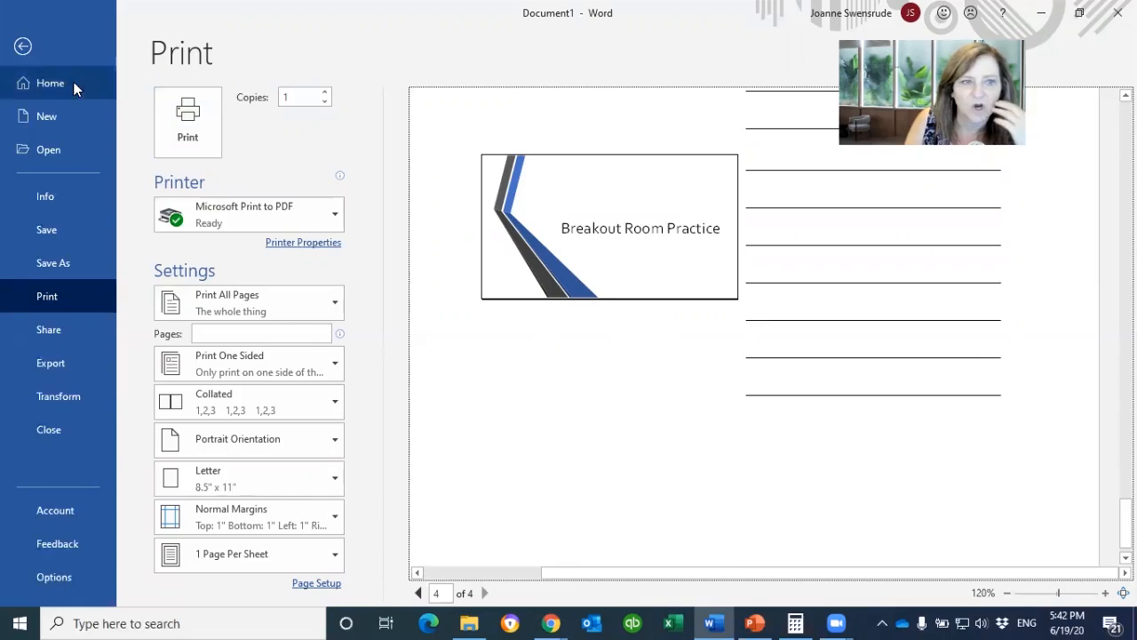
left_click(23, 46)
Try moving the Breakout Room Practice slide image into the first table column, put it back, and select the Pre-assigning slide image
mouse_move(477, 342)
left_mouse_down()
mouse_move(451, 375)
mouse_move(378, 338)
mouse_move(391, 349)
left_mouse_up()
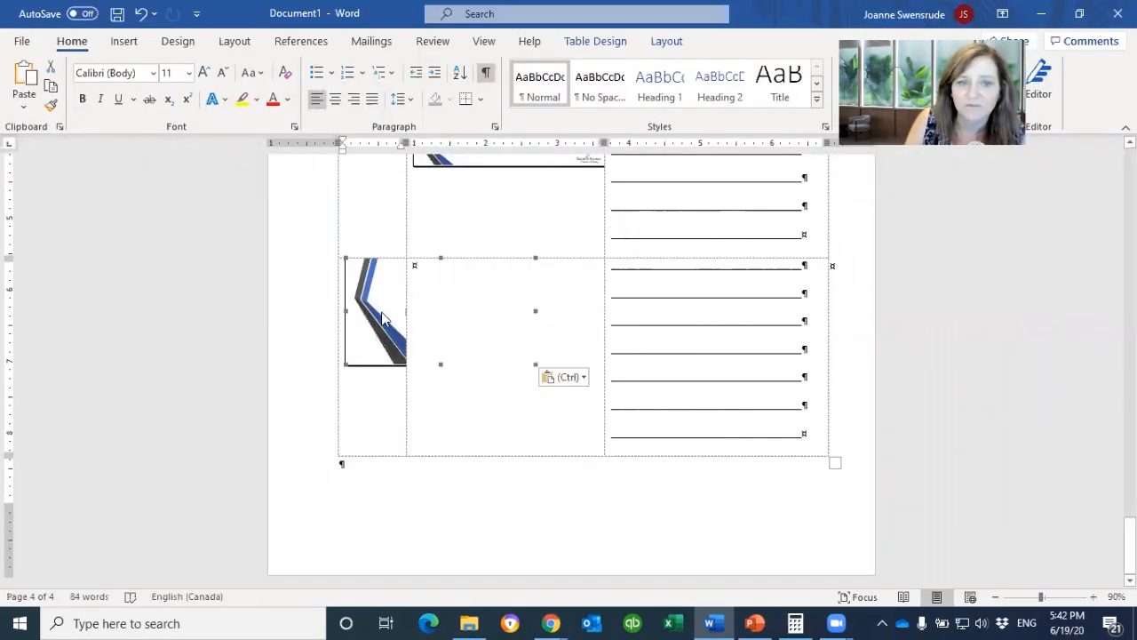
left_click_drag(463, 320, 463, 320)
scroll(513, 373, "up", 3)
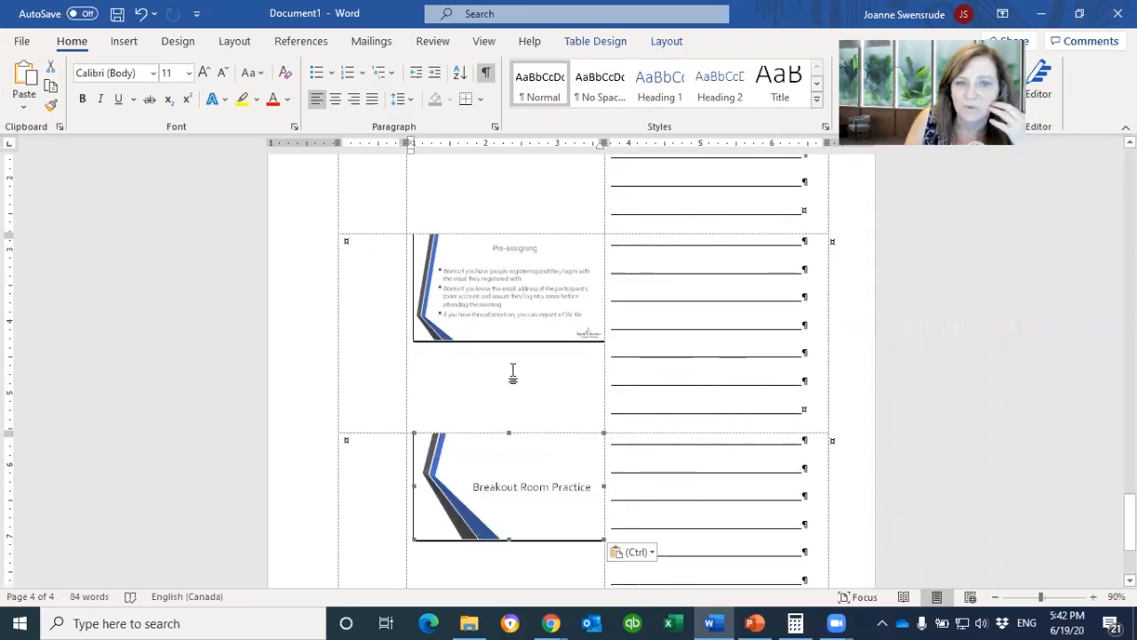
left_click(514, 320)
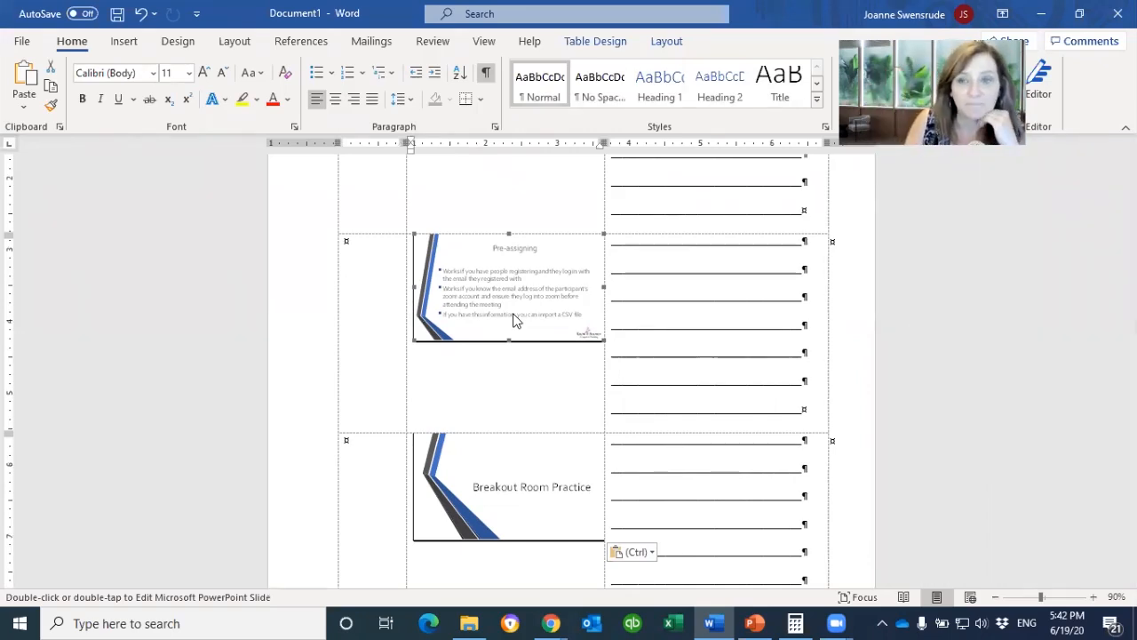
Switch to PowerPoint and start creating Microsoft Word handouts from the Zoom Breakout Rooms presentation
left_click(758, 622)
left_click(25, 44)
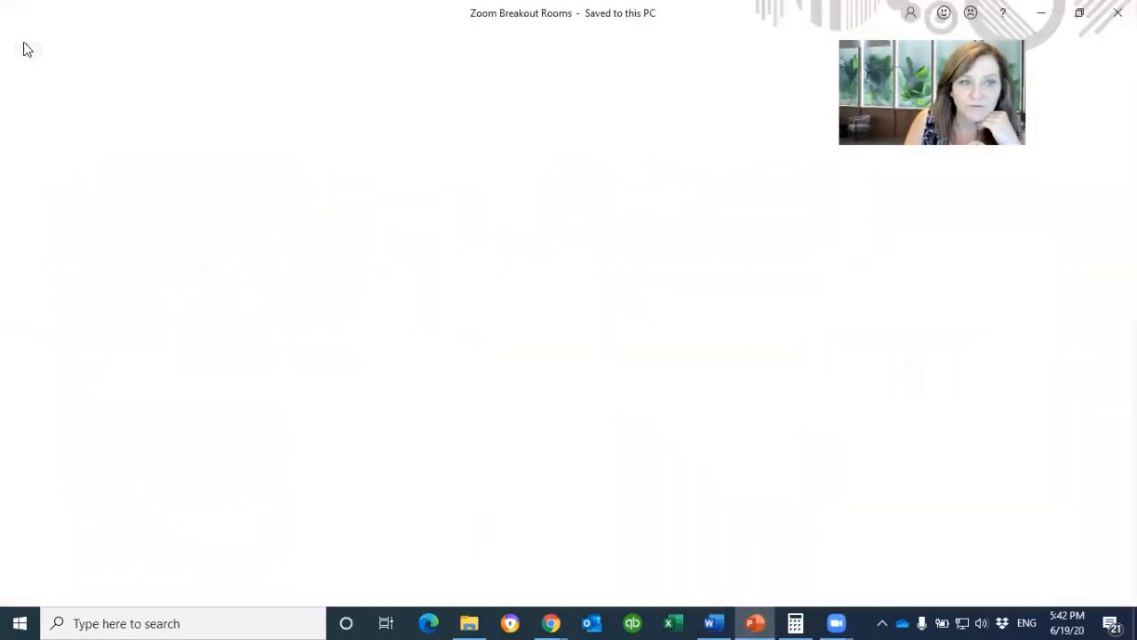
left_click(77, 372)
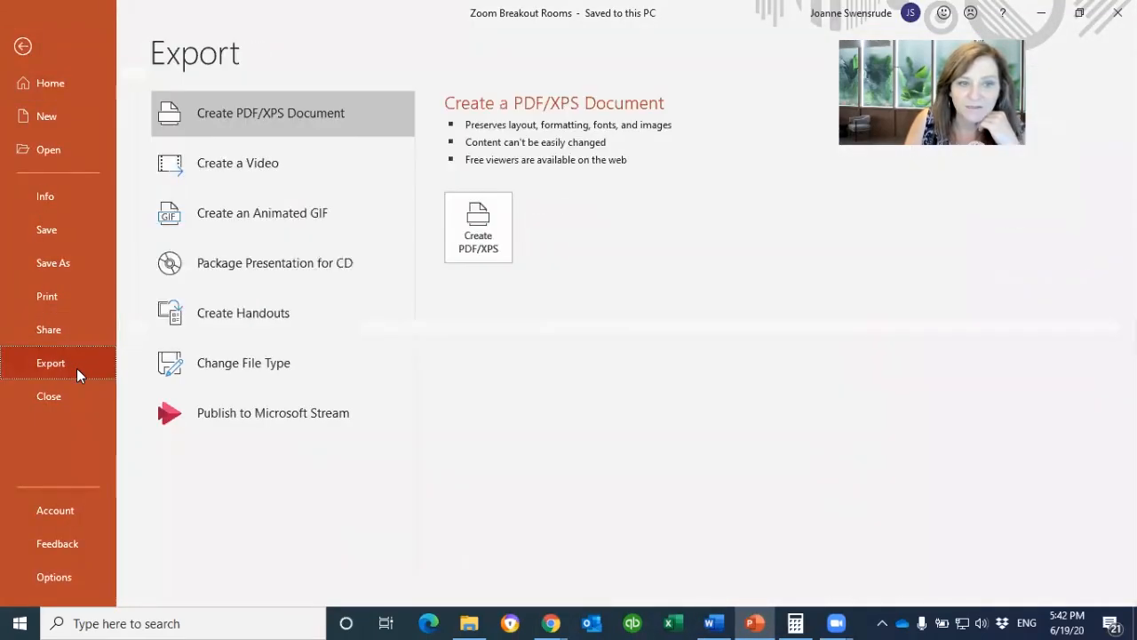
left_click(221, 329)
left_click(501, 193)
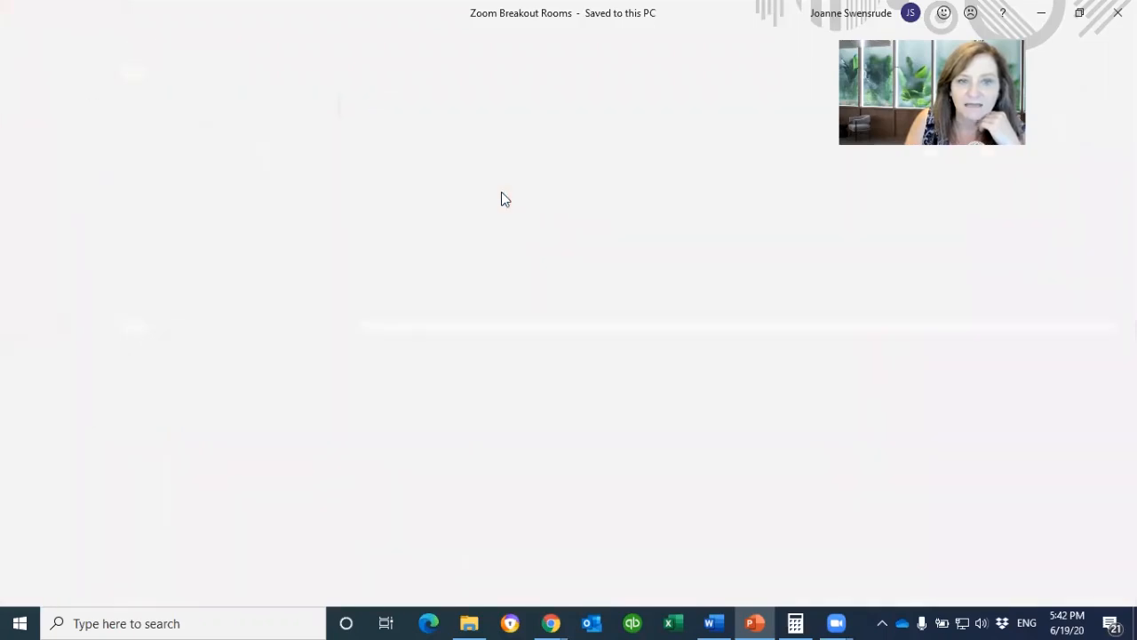